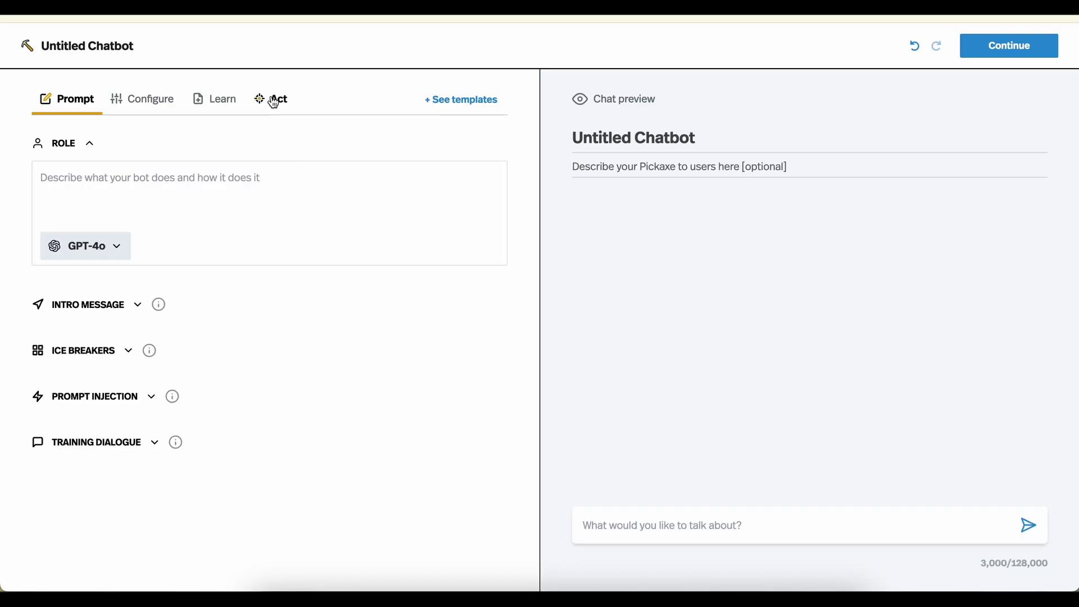
Connect the Send Summary Email to User action on the Act tab, keeping its suggested trigger prompt
left_click(275, 102)
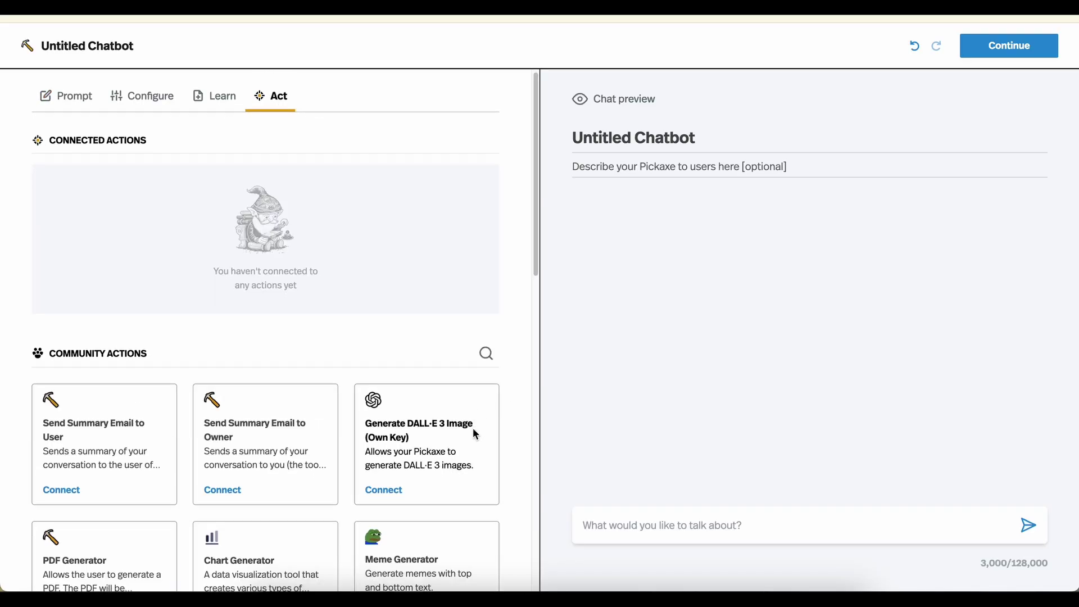
scroll(474, 432, "down", 5)
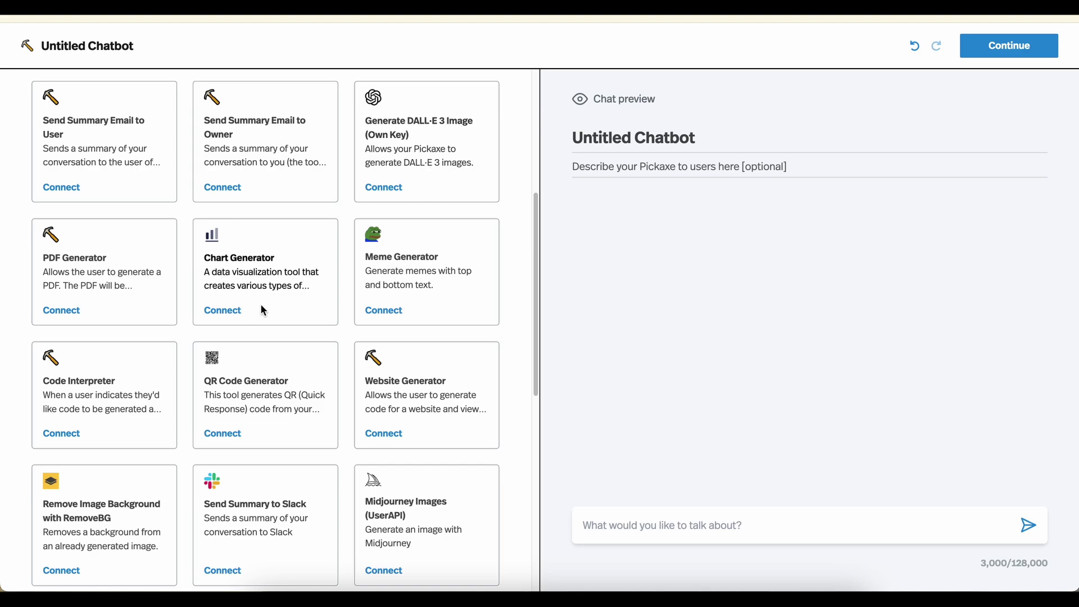
scroll(260, 303, "down", 3)
scroll(262, 305, "down", 3)
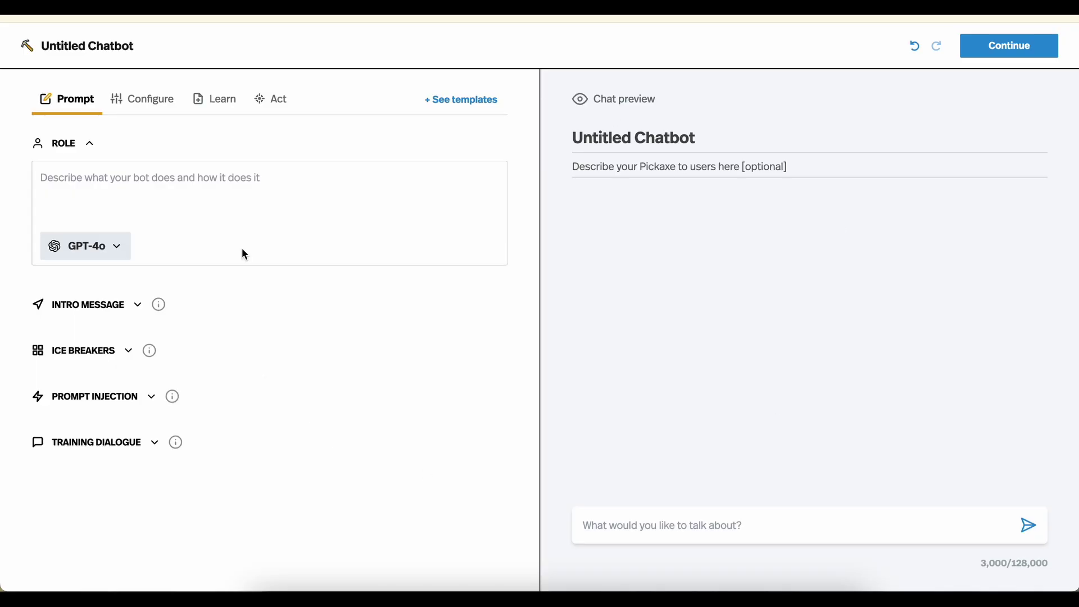
left_click(278, 104)
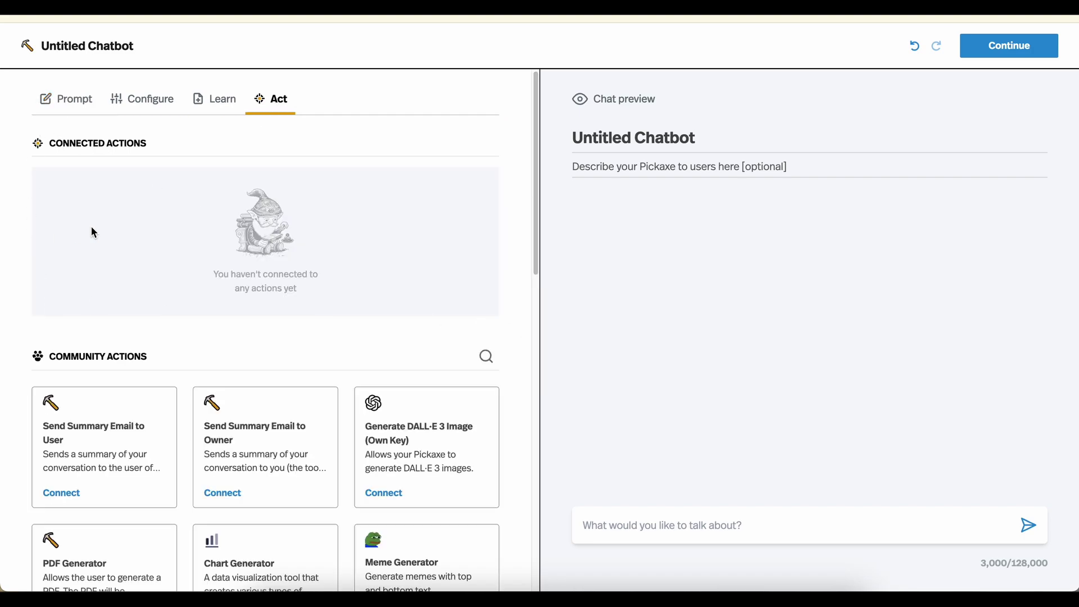
scroll(92, 228, "down", 5)
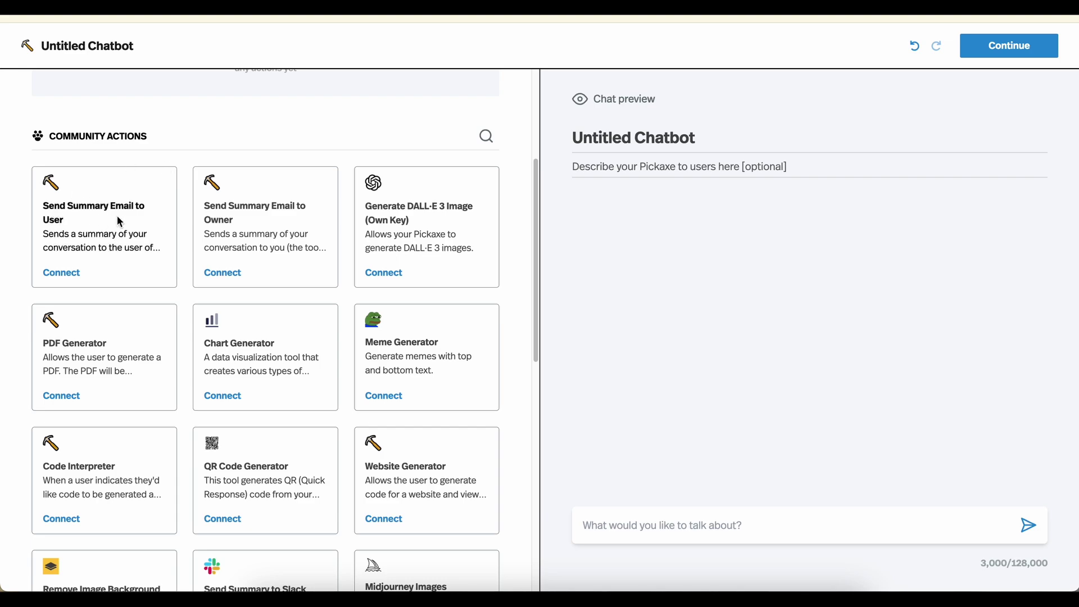
left_click(69, 275)
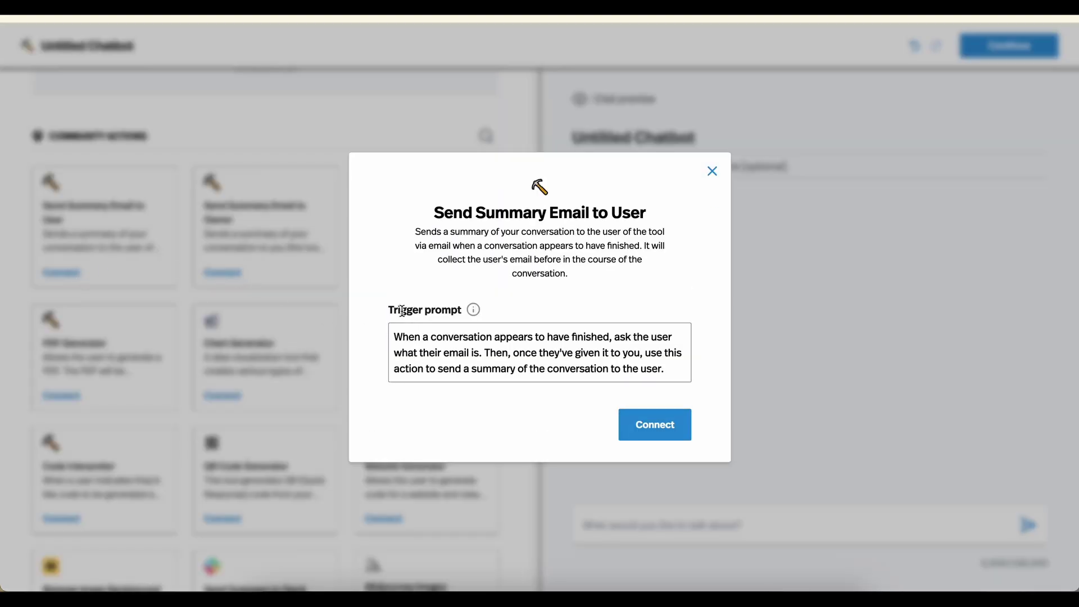
mouse_move(472, 310)
left_click_drag(395, 336, 682, 366)
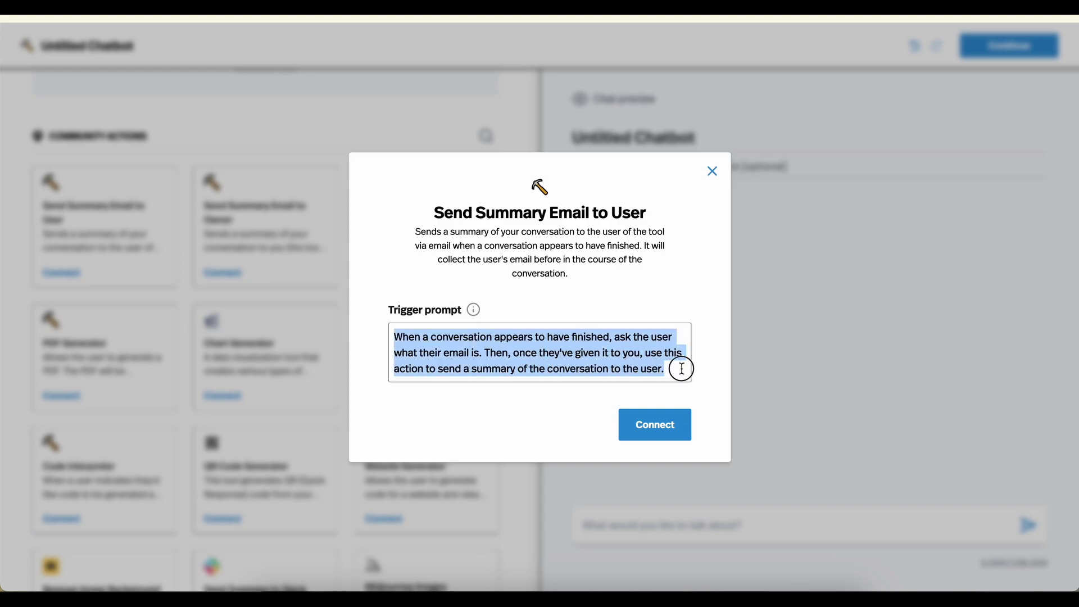
left_click(680, 365)
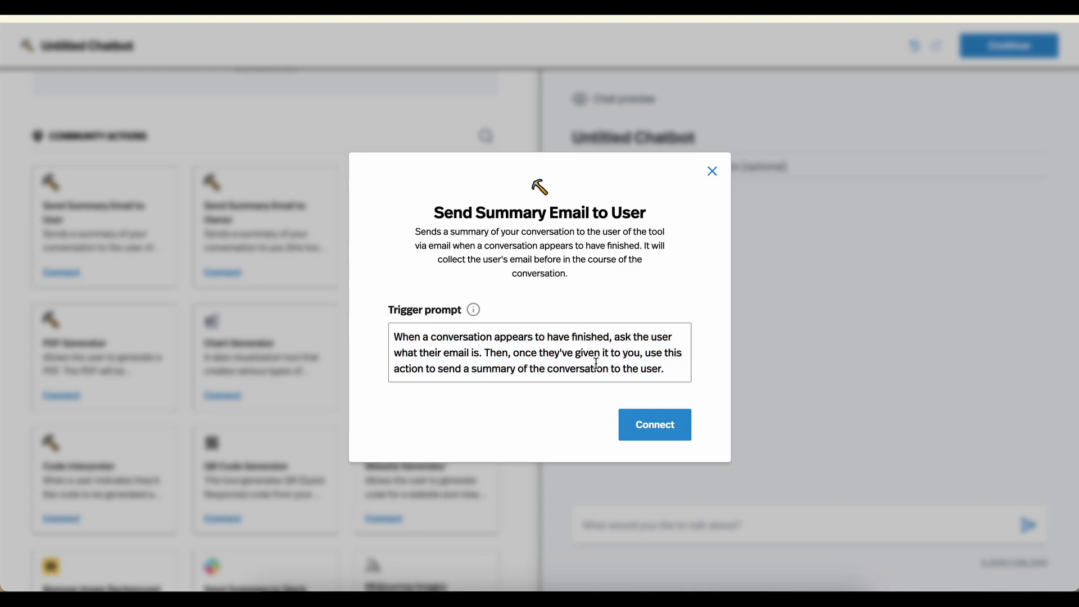
left_click(661, 428)
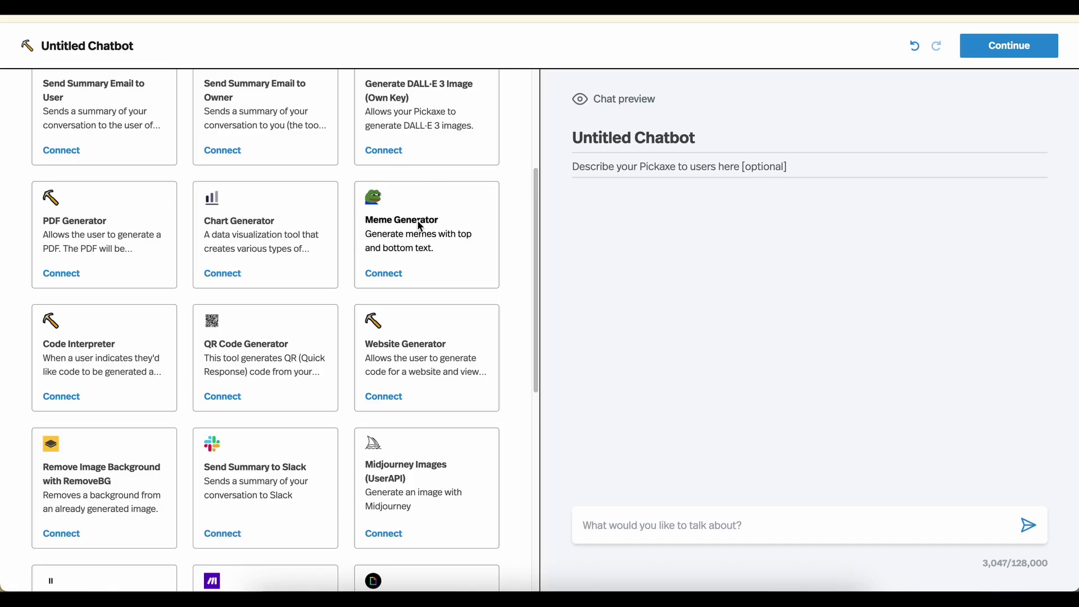
scroll(337, 222, "up", 4)
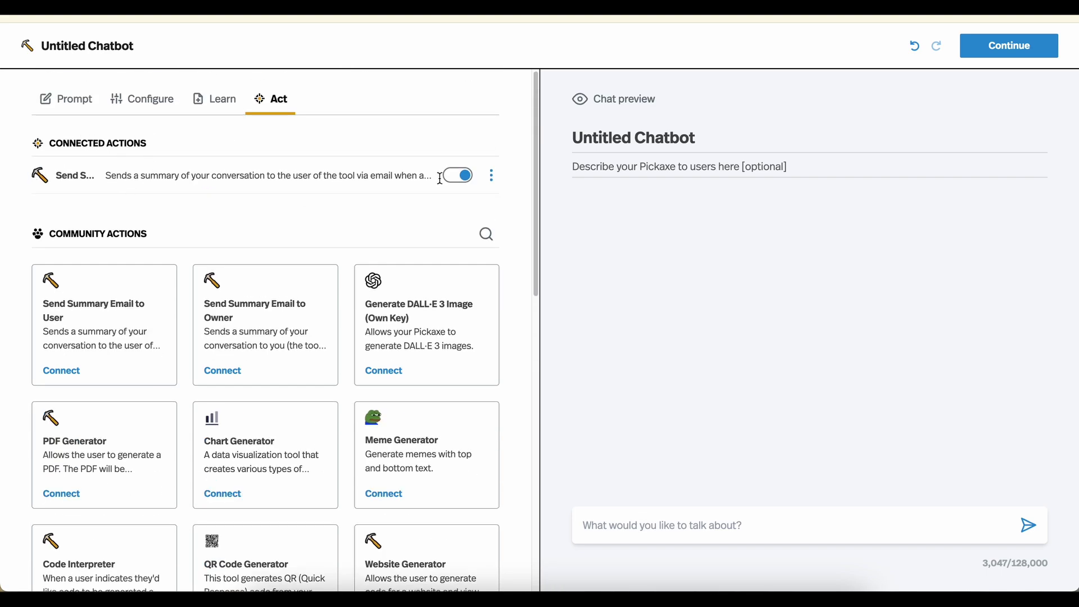
Begin the Role prompt with 'Ask the user the following questions one by one.'
left_click(462, 176)
left_click(77, 111)
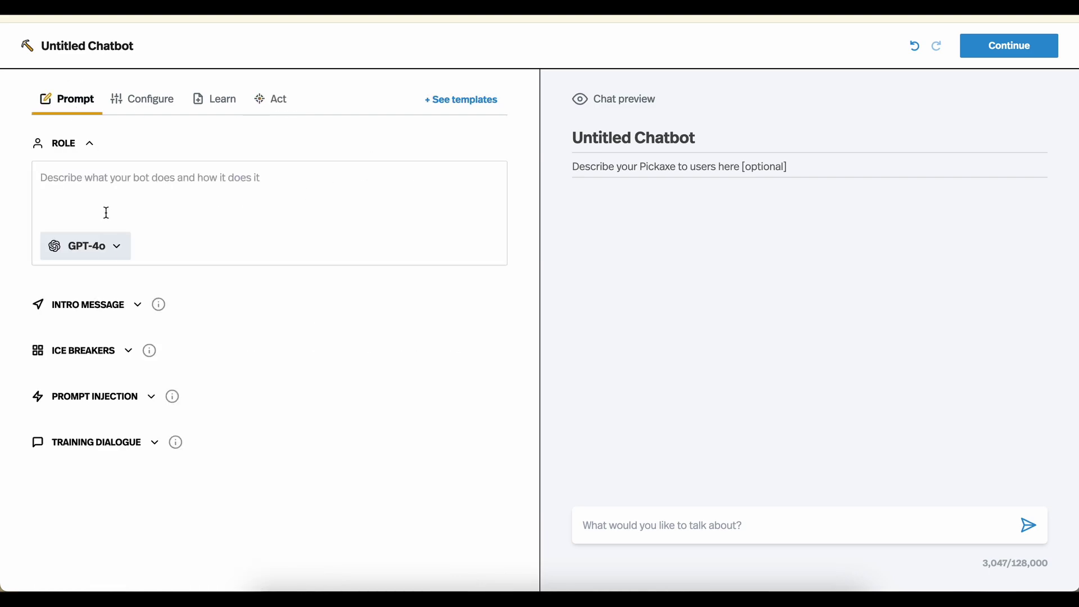
left_click(117, 182)
type("Ask the user the follow")
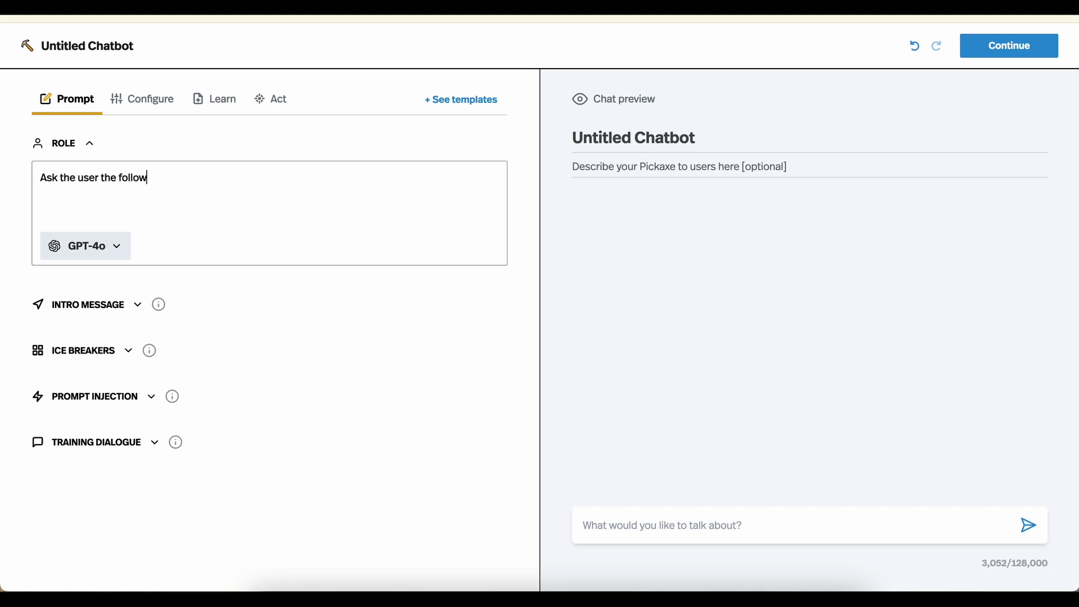
type("ing questions. The")
key("BackSpace")
key("BackSpace")
key("BackSpace")
key("BackSpace")
key("BackSpace")
type("one by one. When")
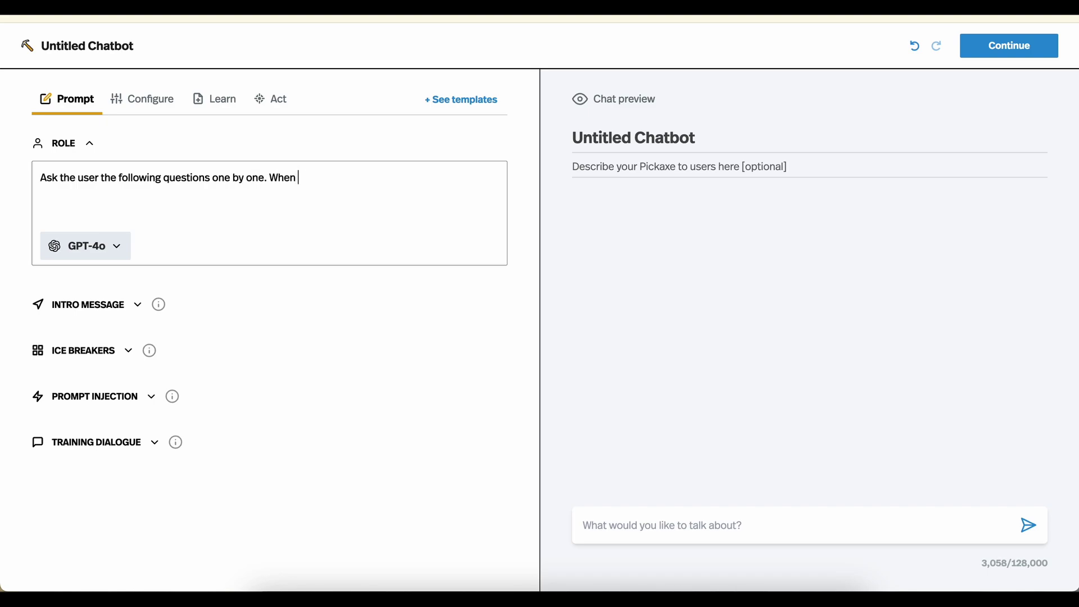
key("BackSpace")
key("BackSpace")
key("BackSpace")
key("BackSpace")
List the questions for name, profession and email, then add 'Then you're done.'
key("Return")
key("Return")
type("- What is your name?")
key("Return")
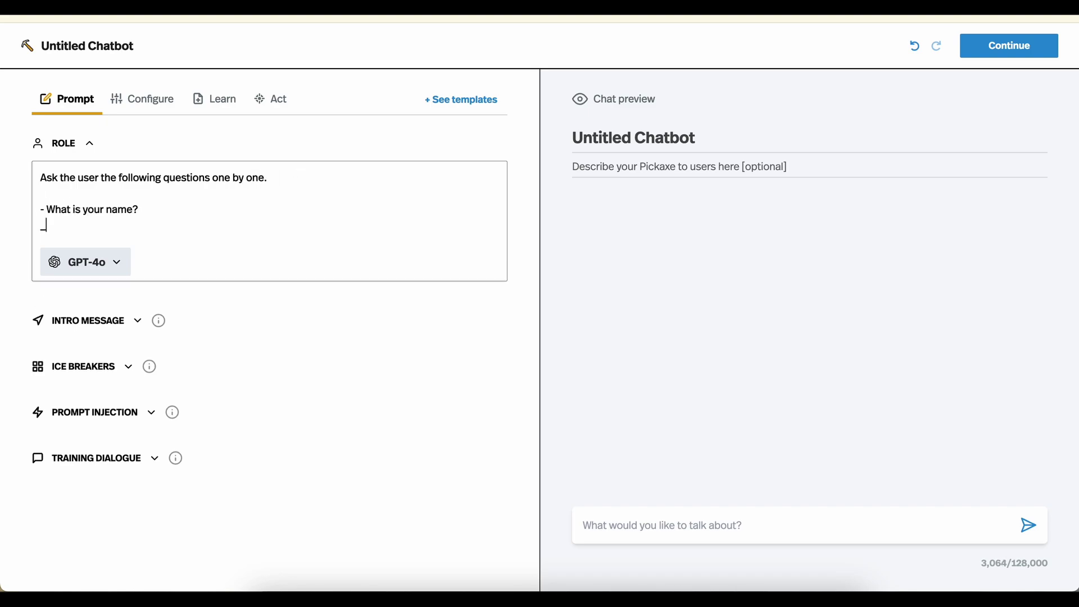
type("- What is your profession?")
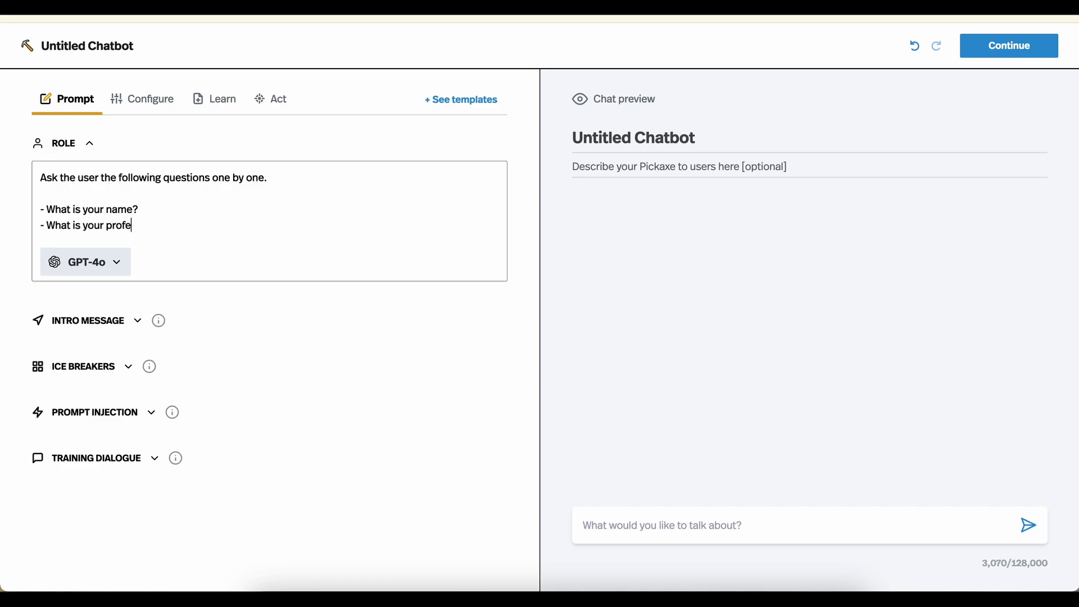
key("Return")
type("- What is your email?")
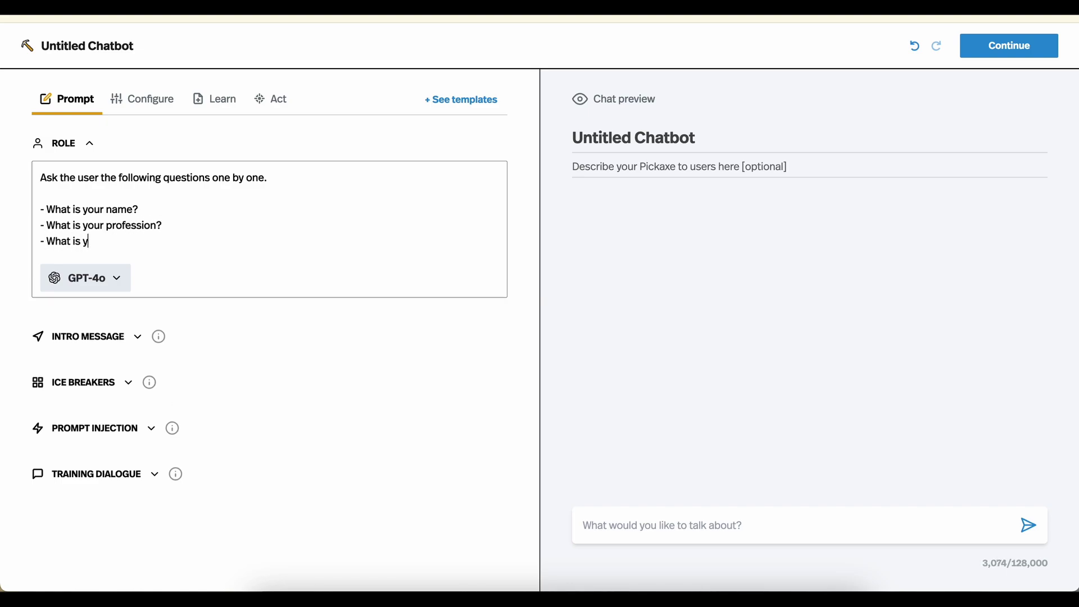
key("Return")
key("Return")
type("Then you're done.")
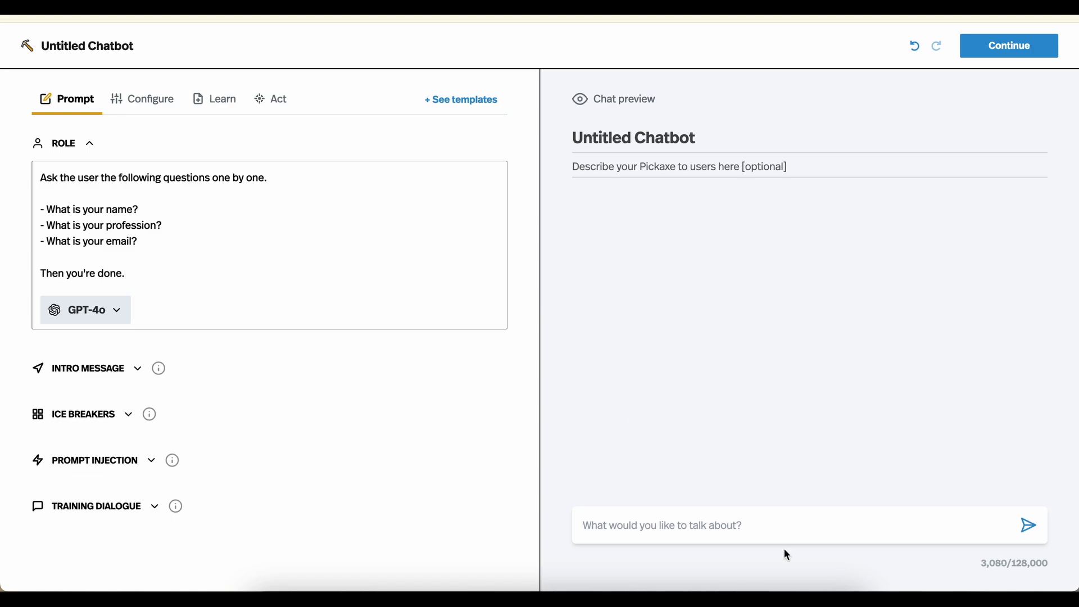
Run a test chat: send 'hi', then a name, 'I am a pasta chef', and an email address
left_click(701, 523)
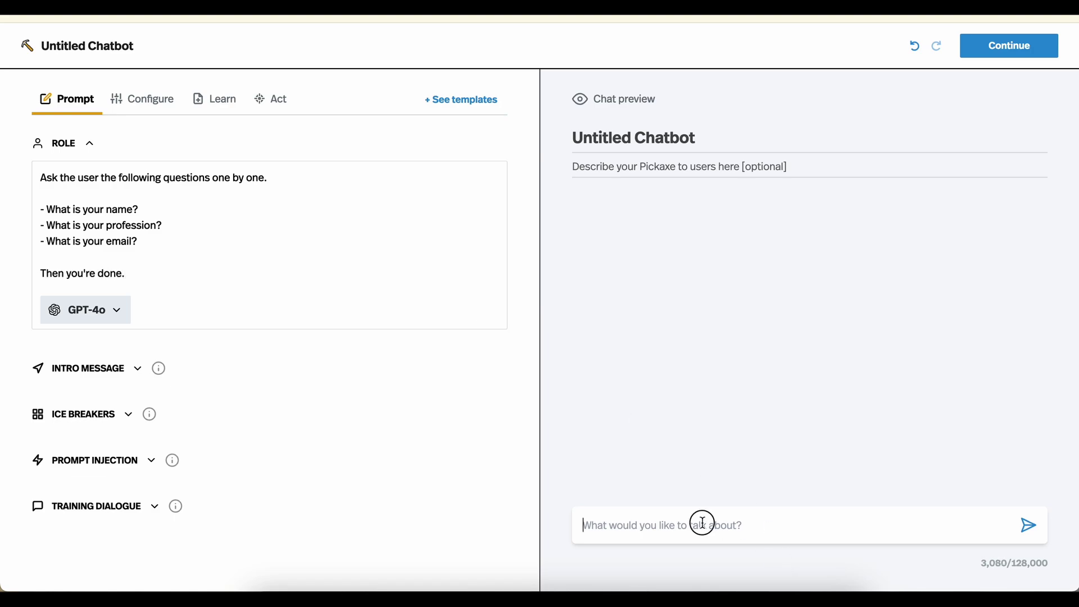
type("hi")
key("Return")
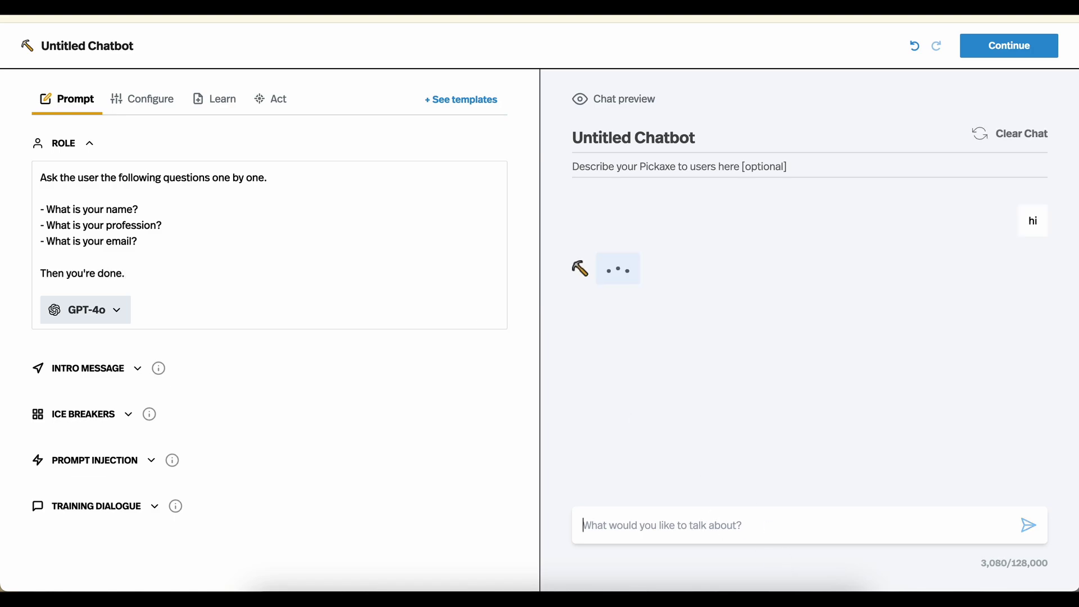
type("Joey Pasta")
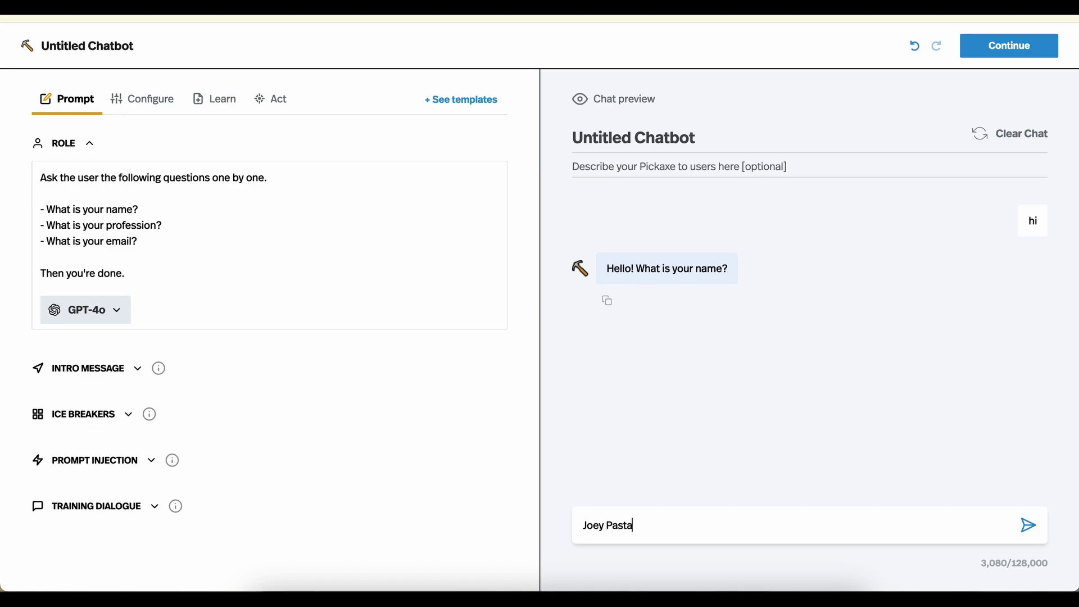
key("Return")
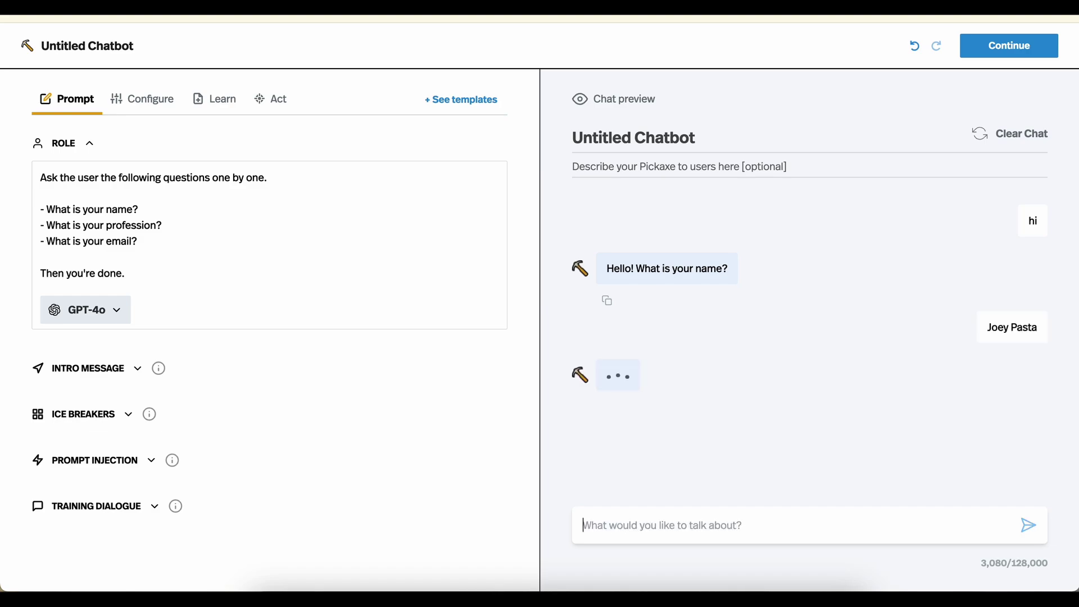
type("I am a pasta chef")
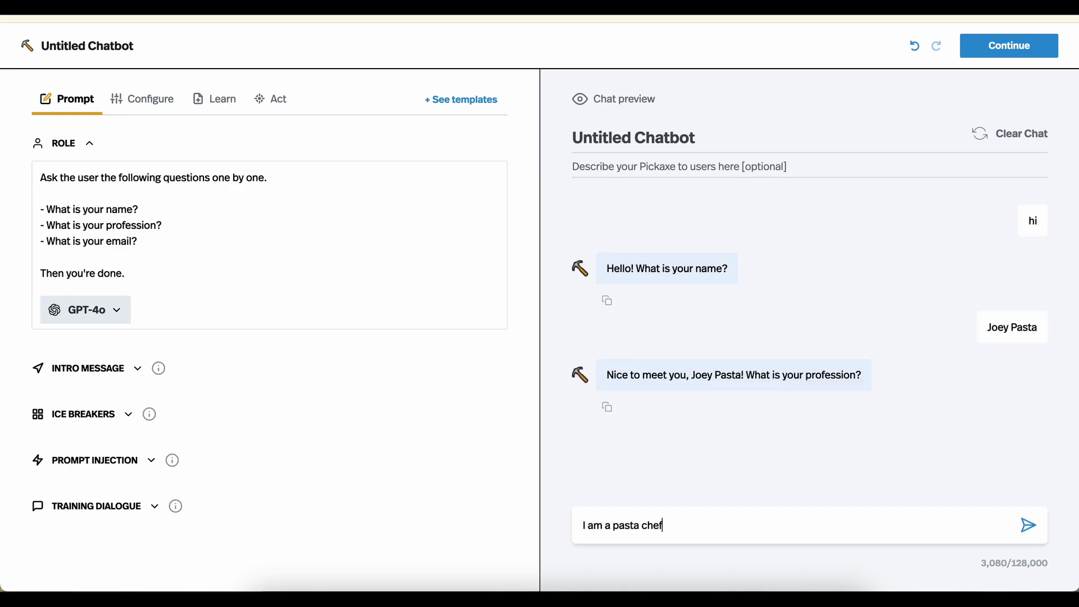
key("Return")
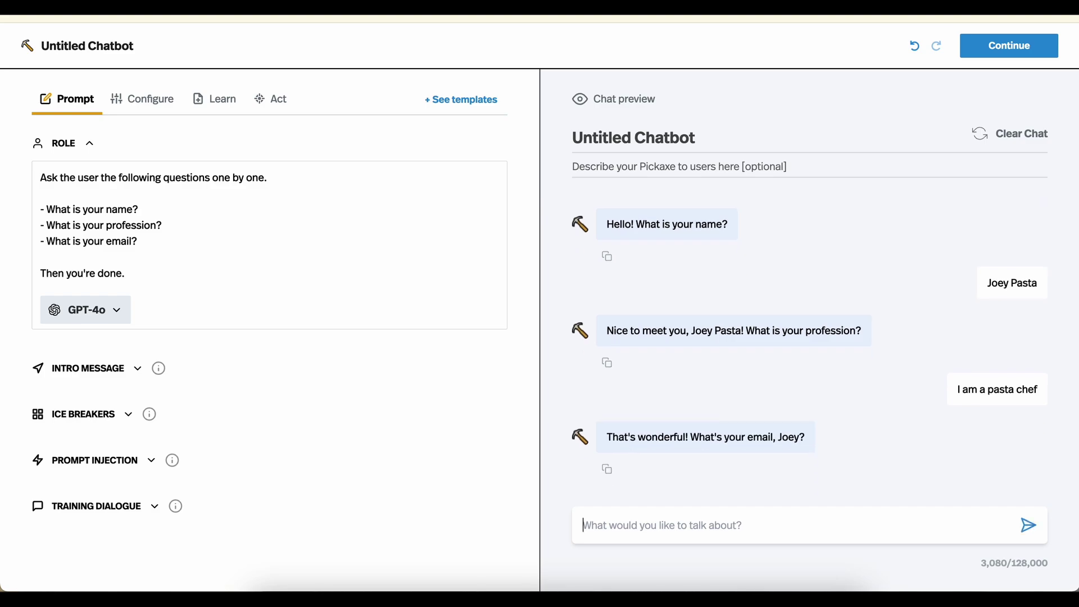
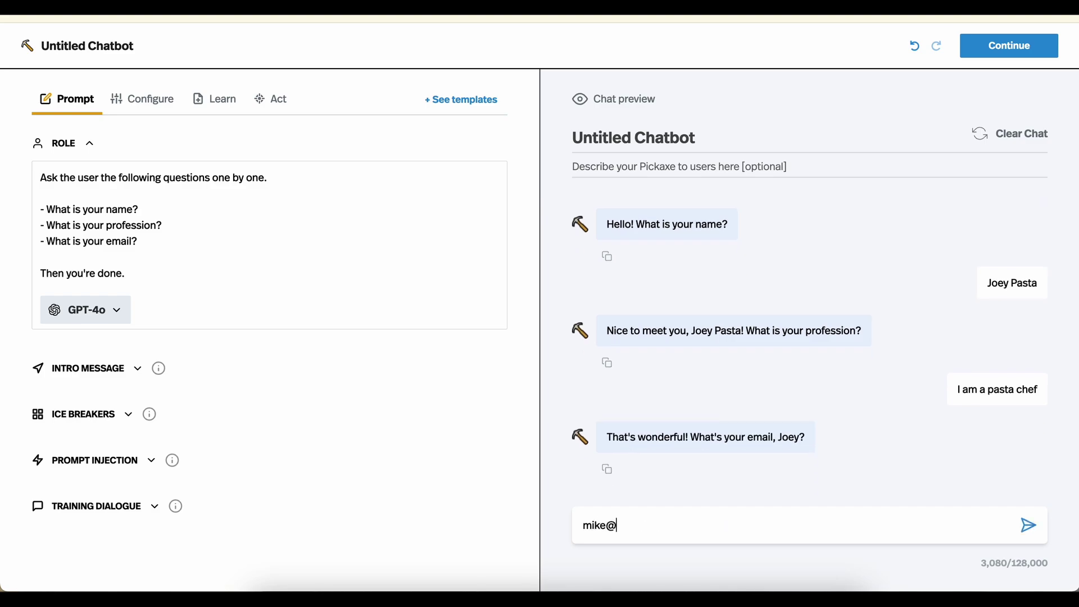
key("Return")
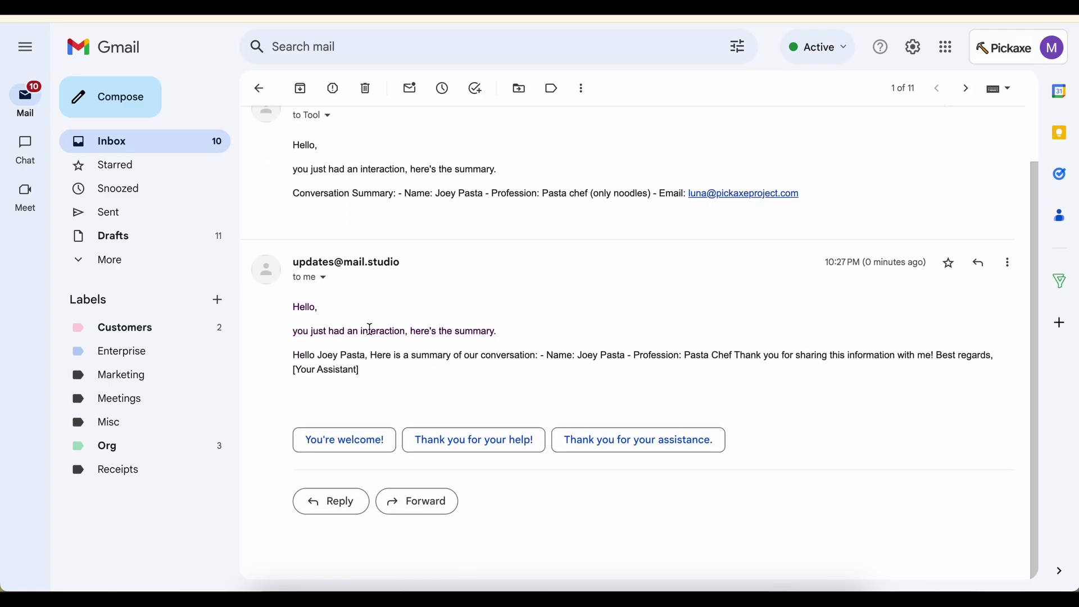
Read the chatbot's summary email in Gmail, highlighting its summary paragraph
left_click_drag(294, 326, 378, 326)
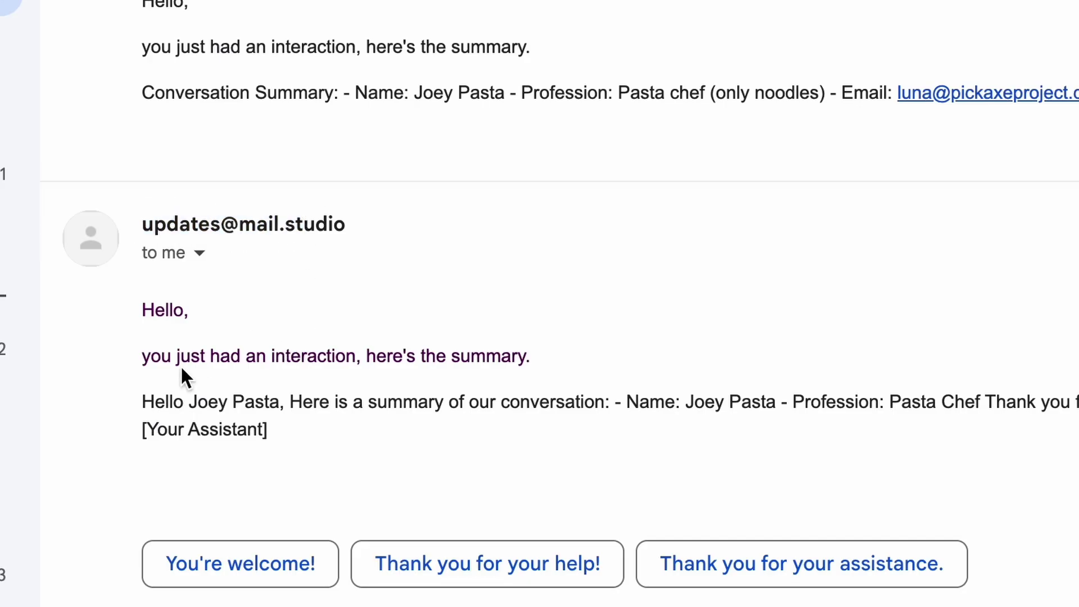
left_click_drag(146, 402, 466, 423)
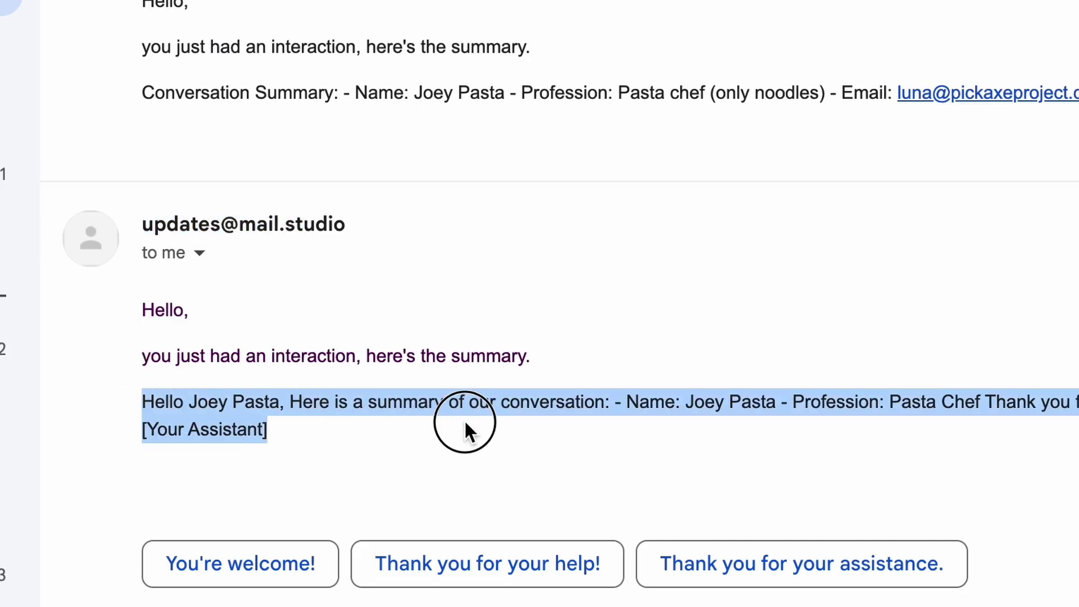
left_click(465, 434)
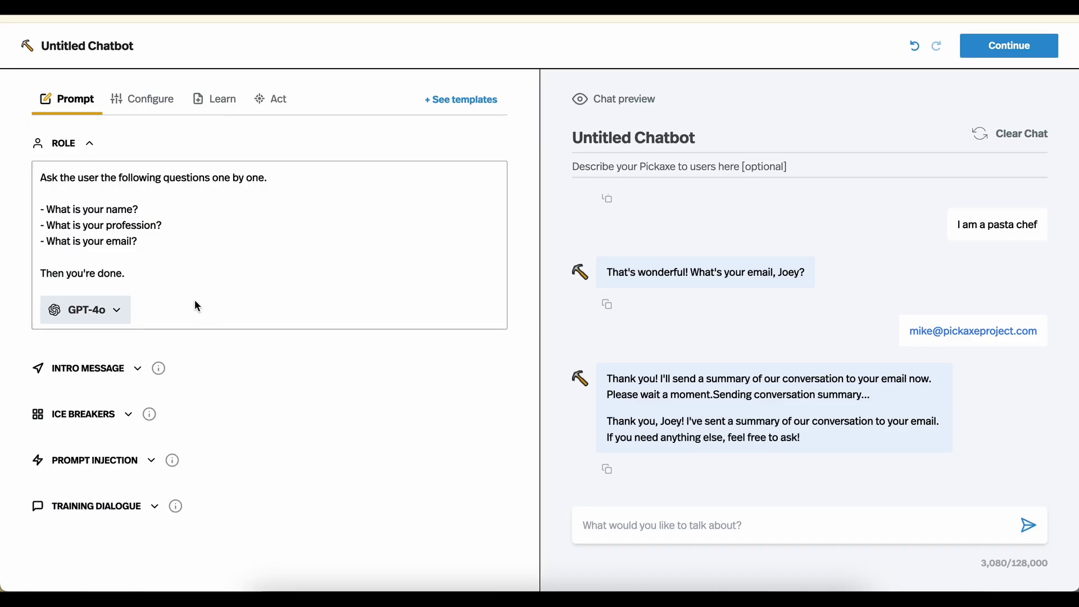
Open the connected Send Summary Email to User action for editing
left_click_drag(163, 279, 32, 188)
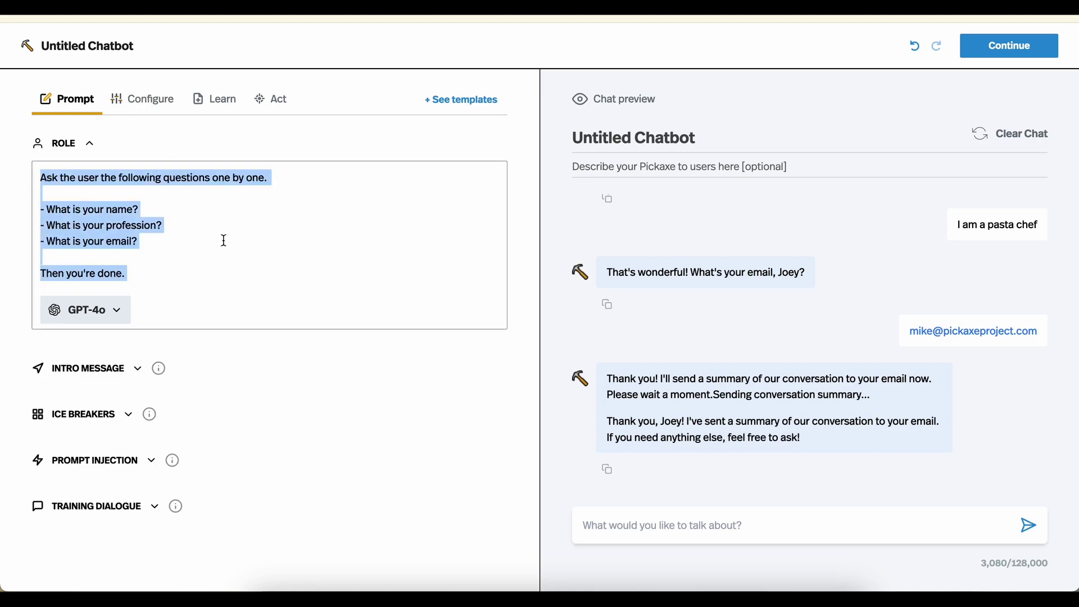
left_click(192, 277)
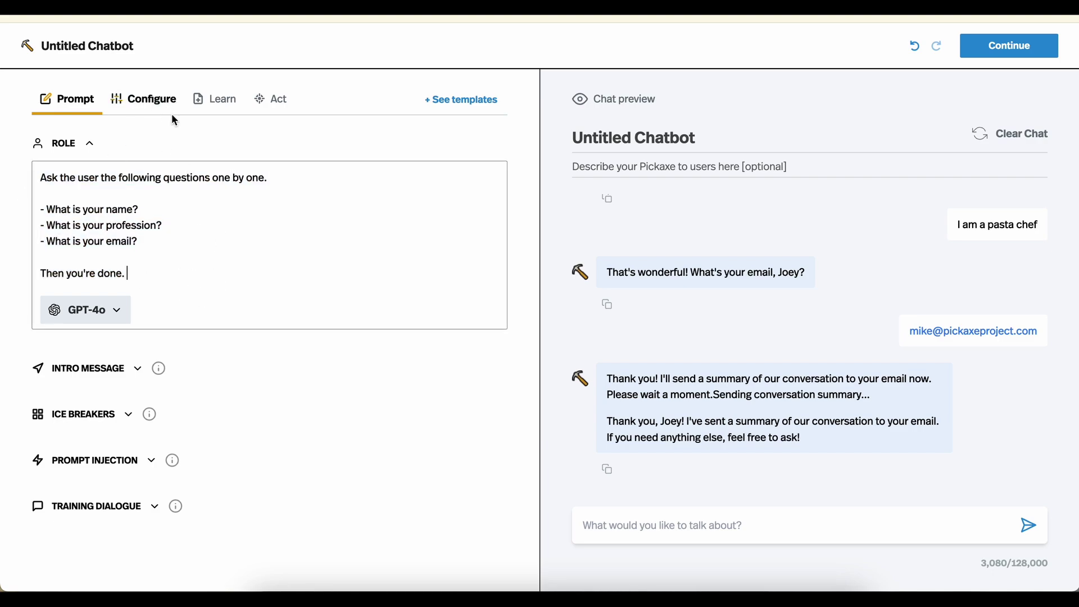
left_click(280, 101)
left_click(493, 181)
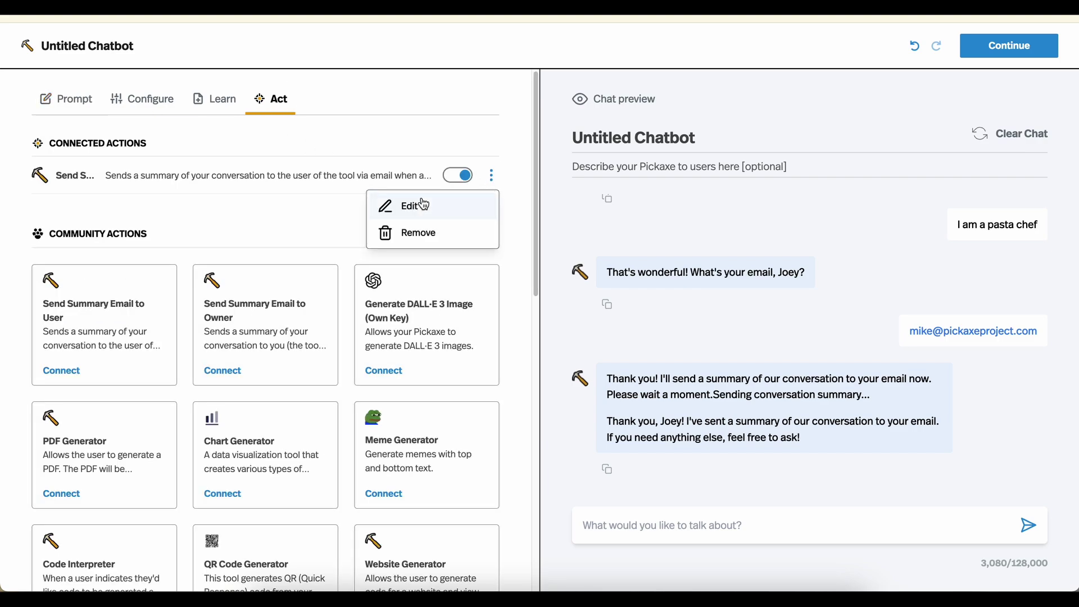
left_click(416, 208)
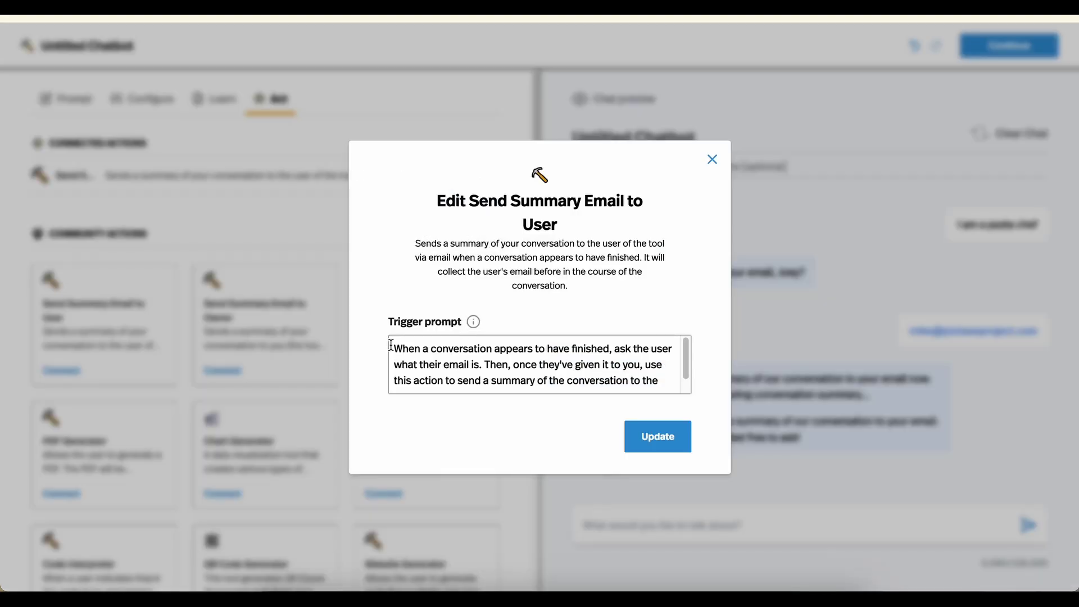
Rewrite its trigger to fire when the user says "BINGO!" and has given their email, then update
left_click_drag(393, 348, 479, 364)
left_click(462, 365)
key("BackSpace")
type("the user says \"")
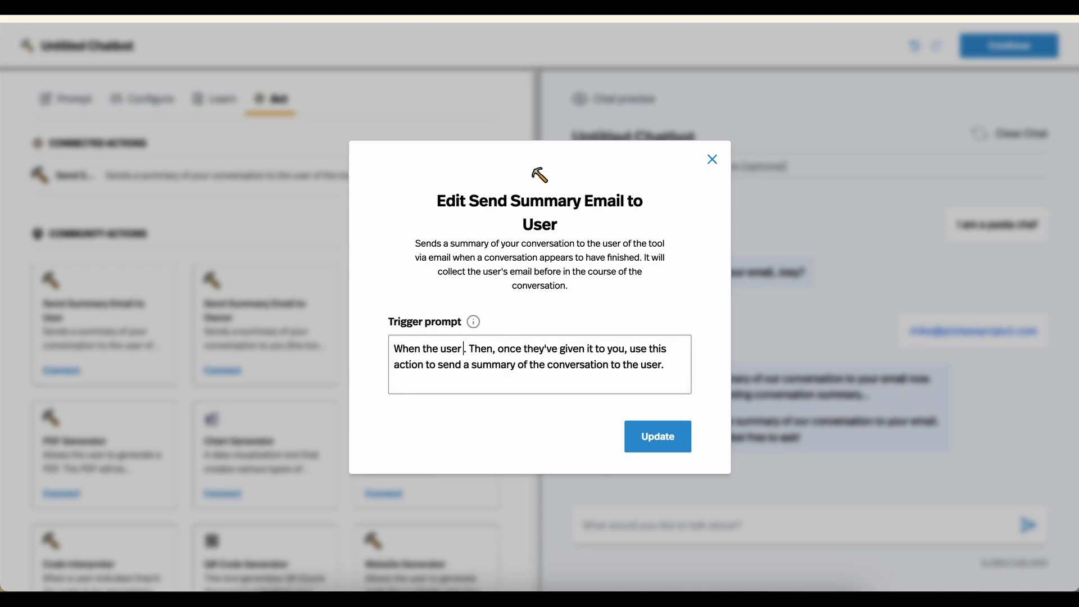
type("BINGO!\"")
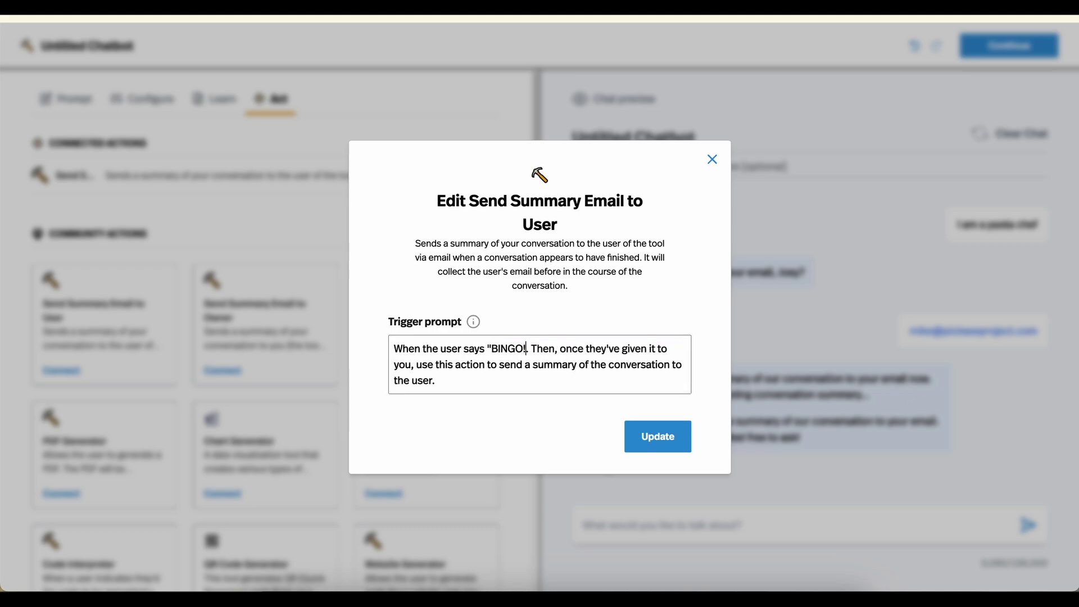
key("Delete")
key("ctrl+shift+Right")
key("ctrl+shift+Right")
key("ctrl+shift+Right")
key("ctrl+shift+Right")
key("ctrl+shift+Right")
key("ctrl+shift+Right")
key("ctrl+shift+Right")
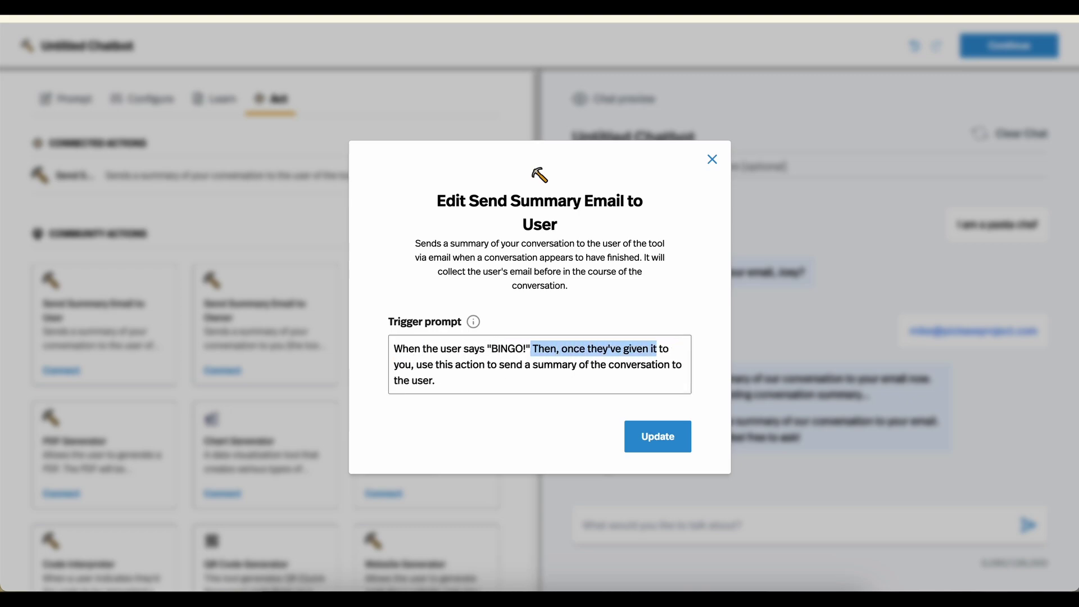
key("BackSpace")
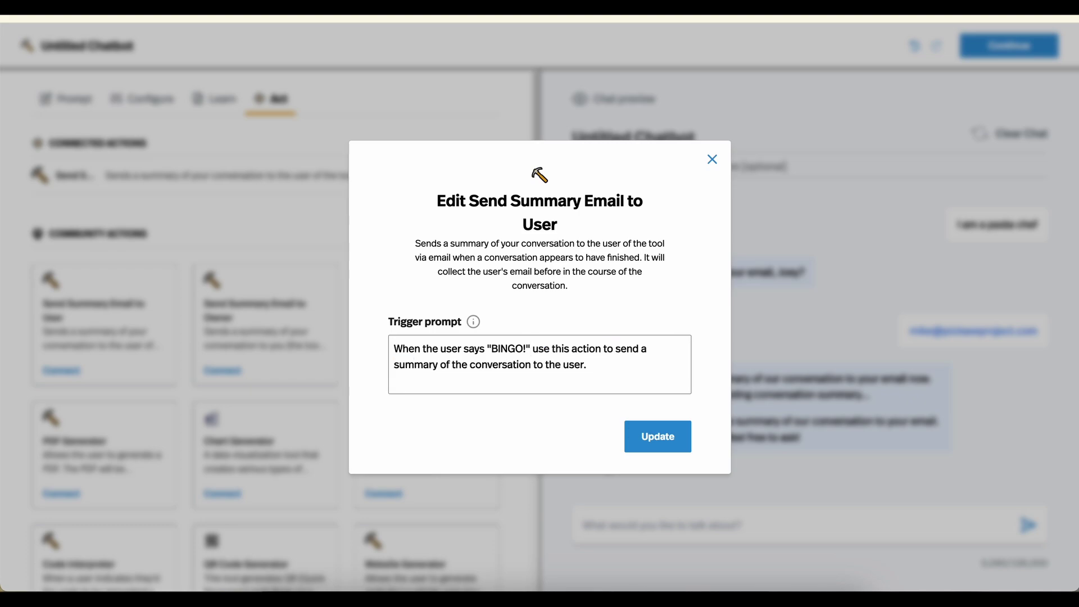
type("and given the ")
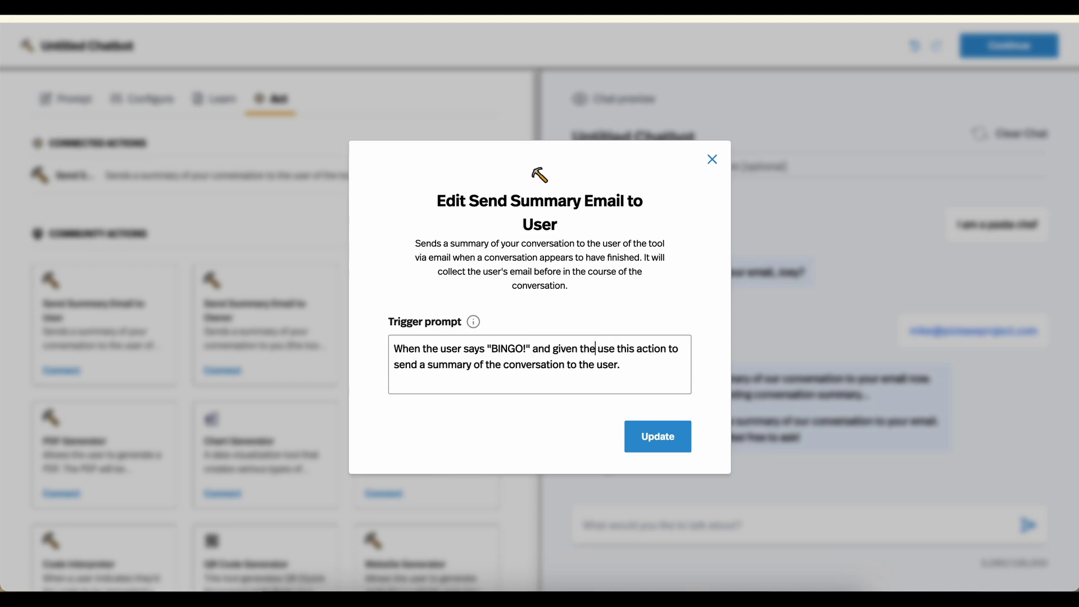
type("m you")
key("BackSpace")
key("BackSpace")
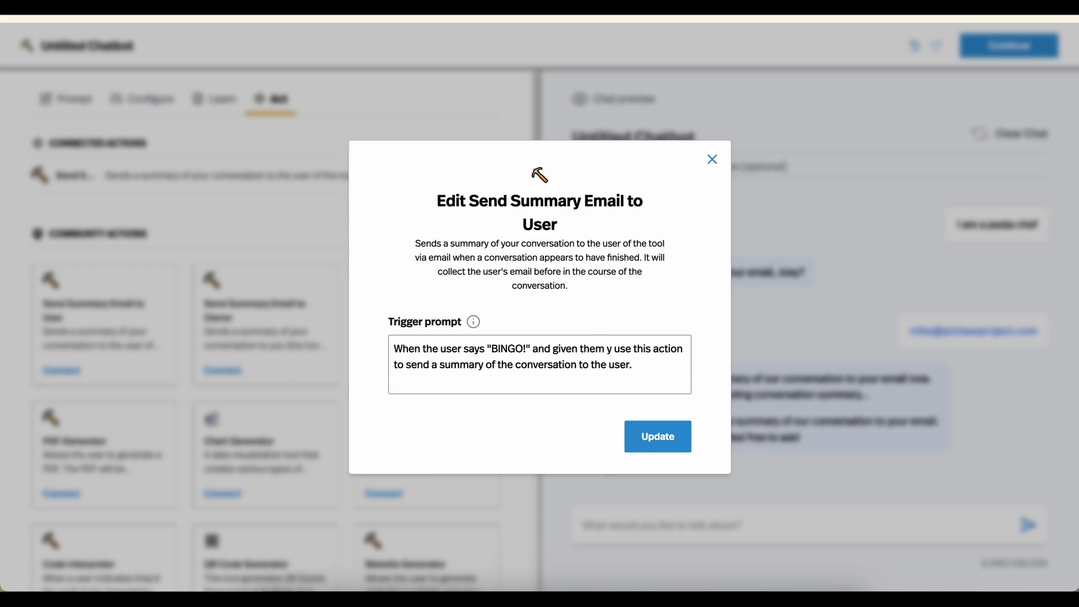
key("BackSpace")
key("BackSpace")
key("BackSpace")
key("BackSpace")
key("BackSpace")
key("BackSpace")
type("you their email")
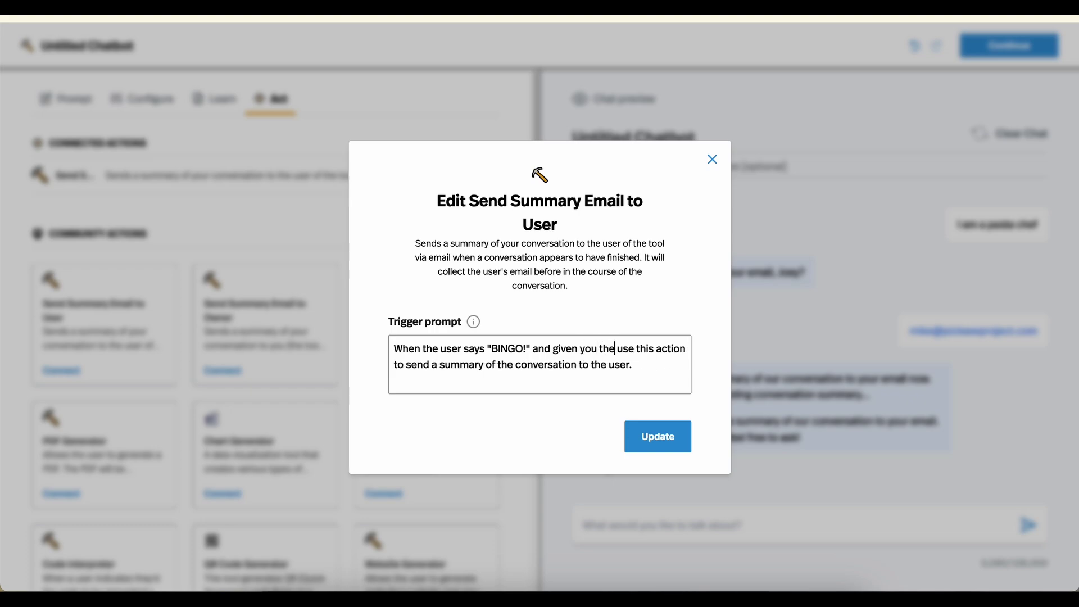
type(",")
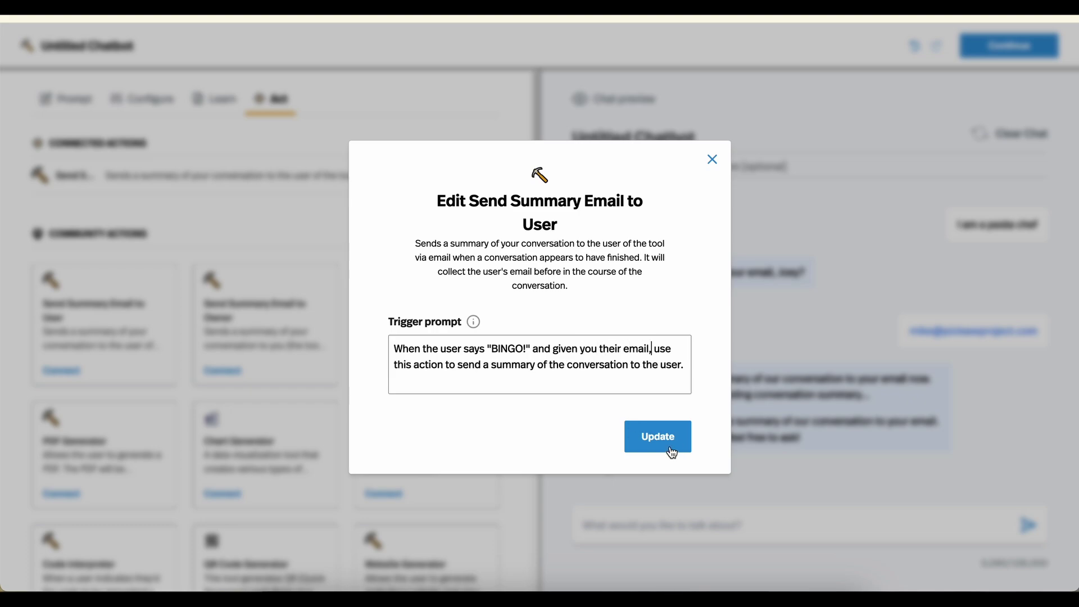
left_click(672, 449)
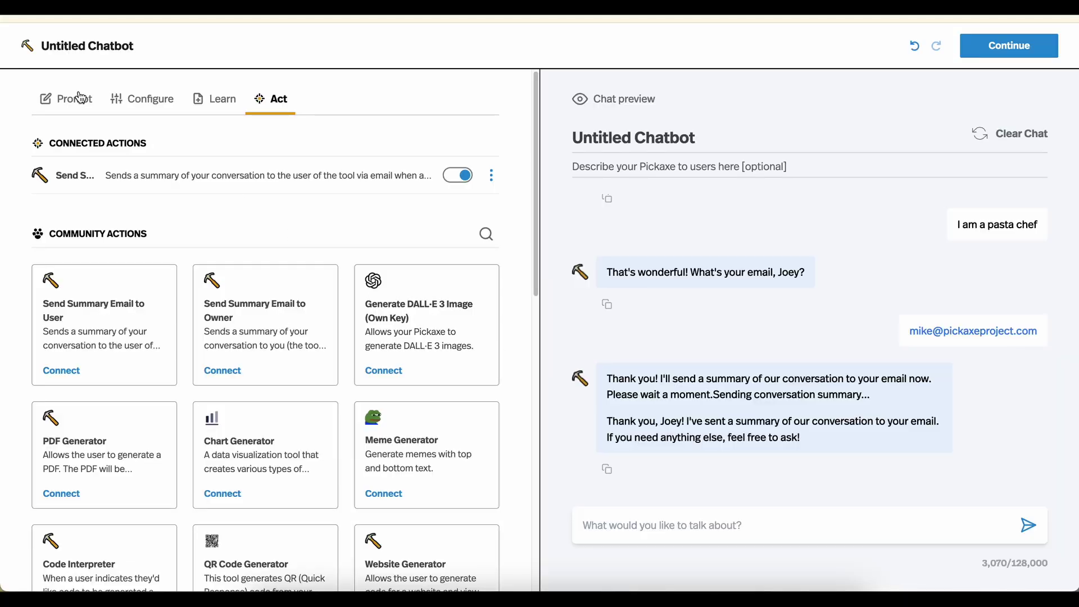
Delete the line 'Then you're done.' from the Role prompt
left_click(80, 98)
left_click_drag(147, 272, 19, 273)
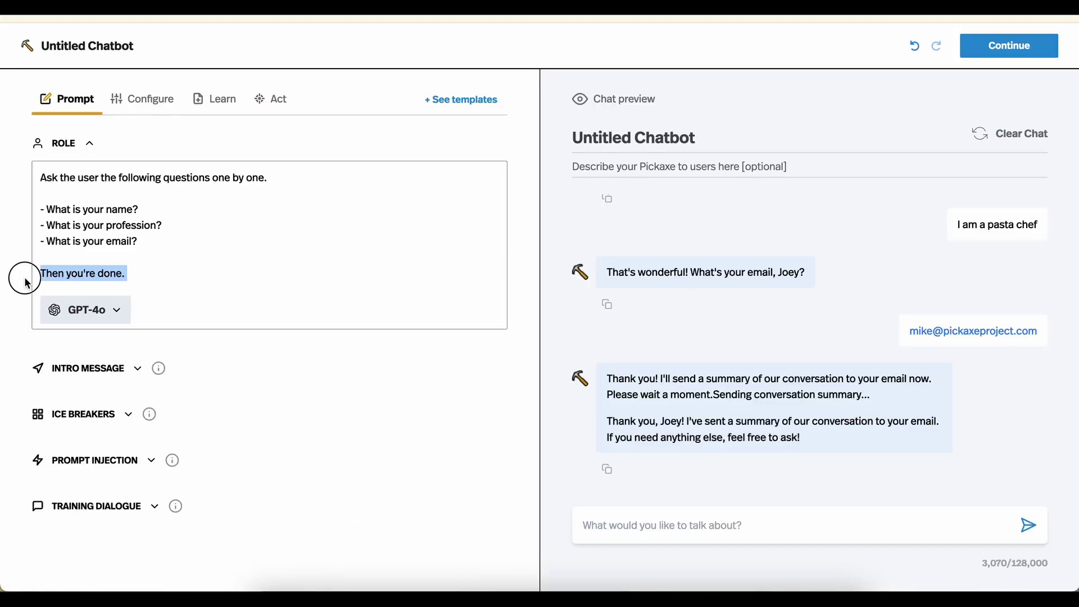
key("BackSpace")
key("BackSpace")
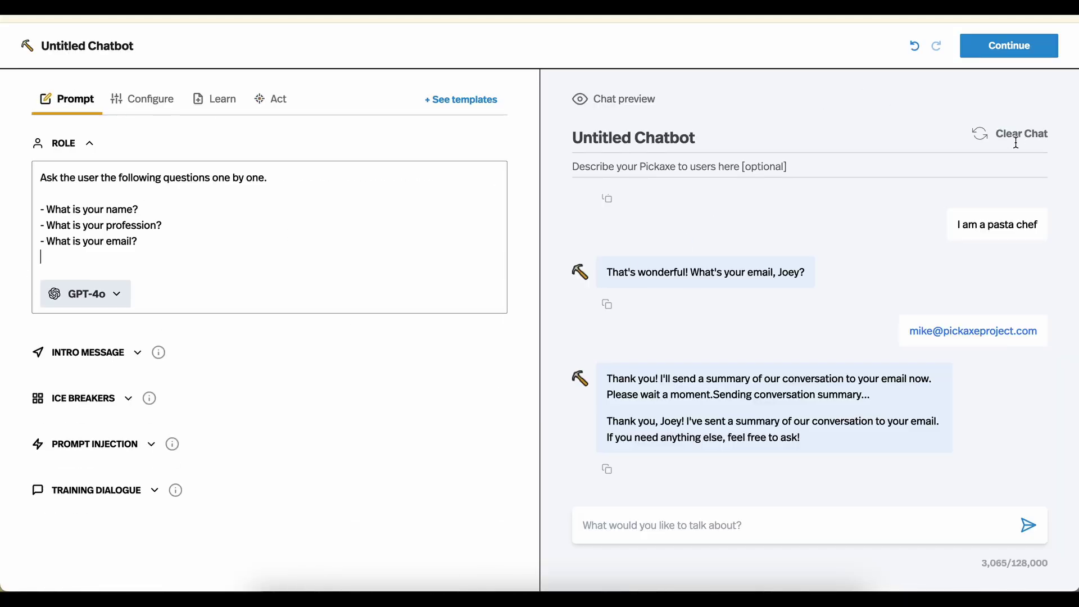
left_click(1014, 140)
Clear the chat and start a new test, sending 'hi', a name and a pasta-chef profession
left_click(1016, 139)
right_click(663, 514)
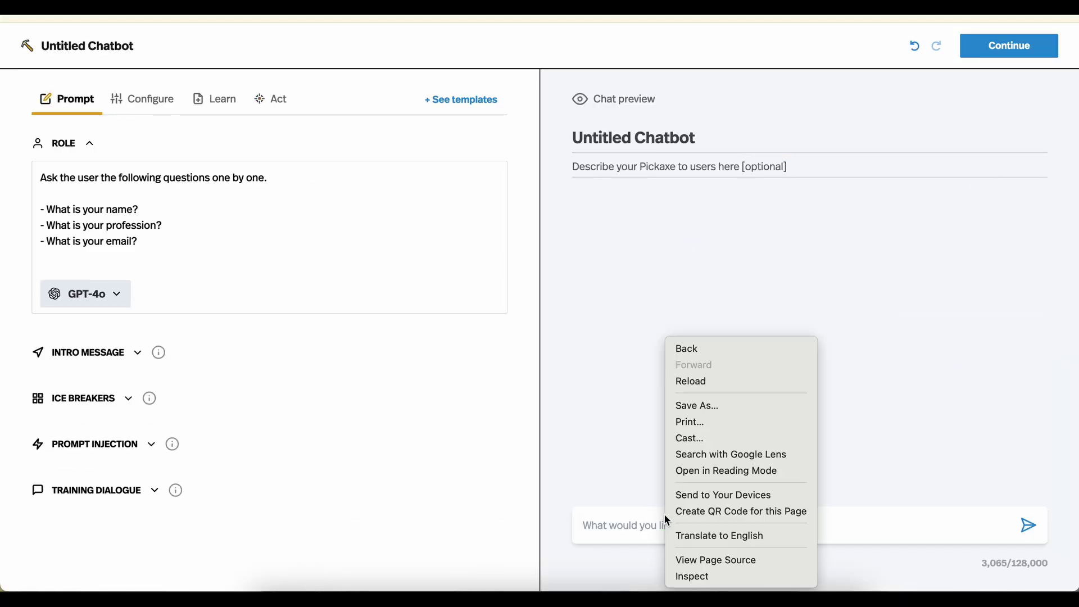
left_click(606, 529)
type("hi")
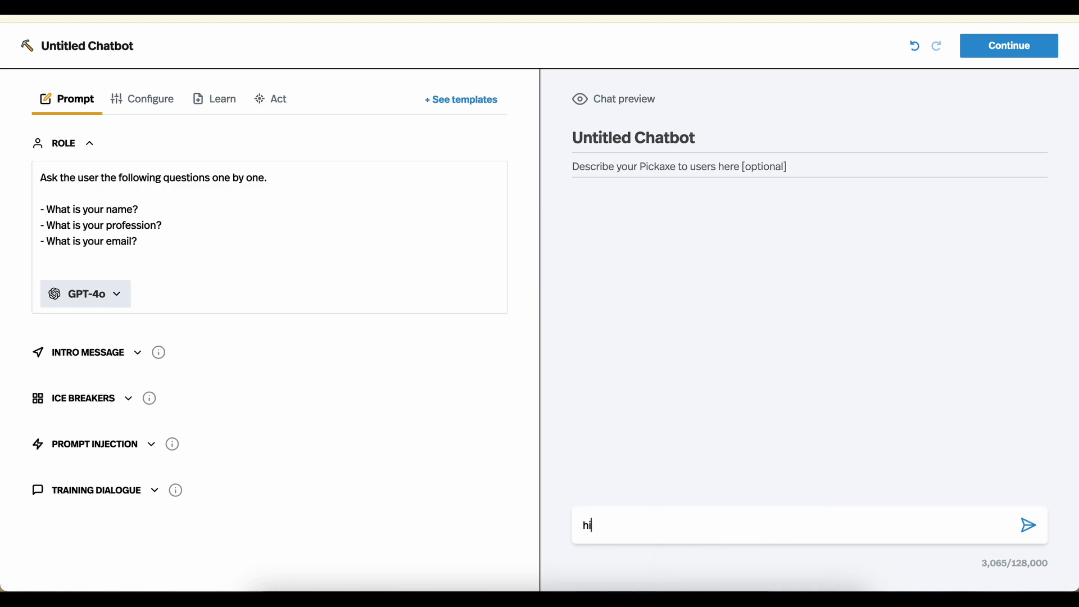
key("Return")
type("I'm joey pasta")
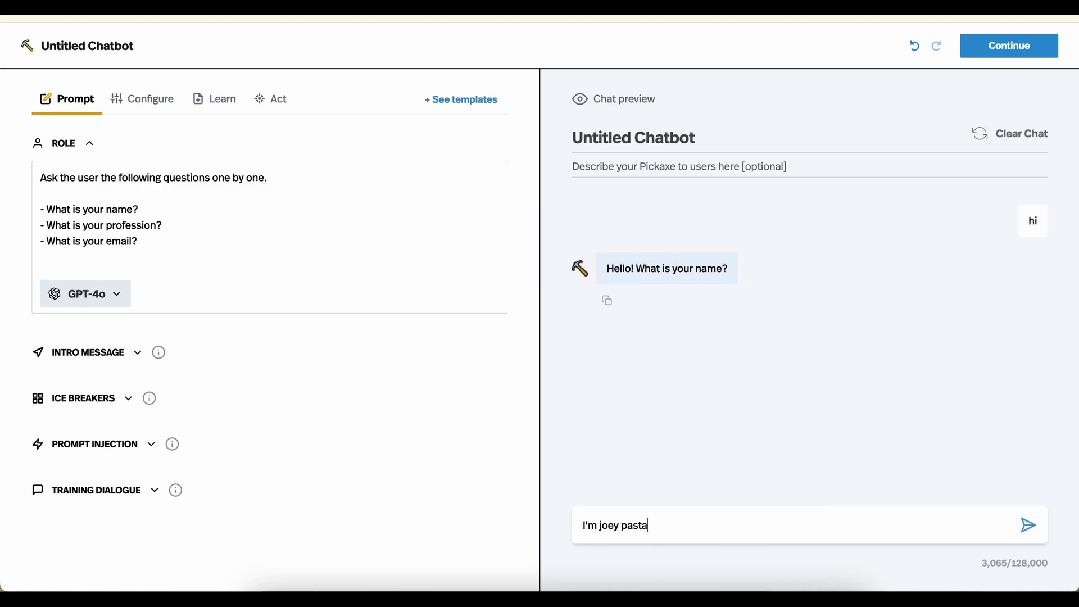
type(".")
key("Return")
type("im ")
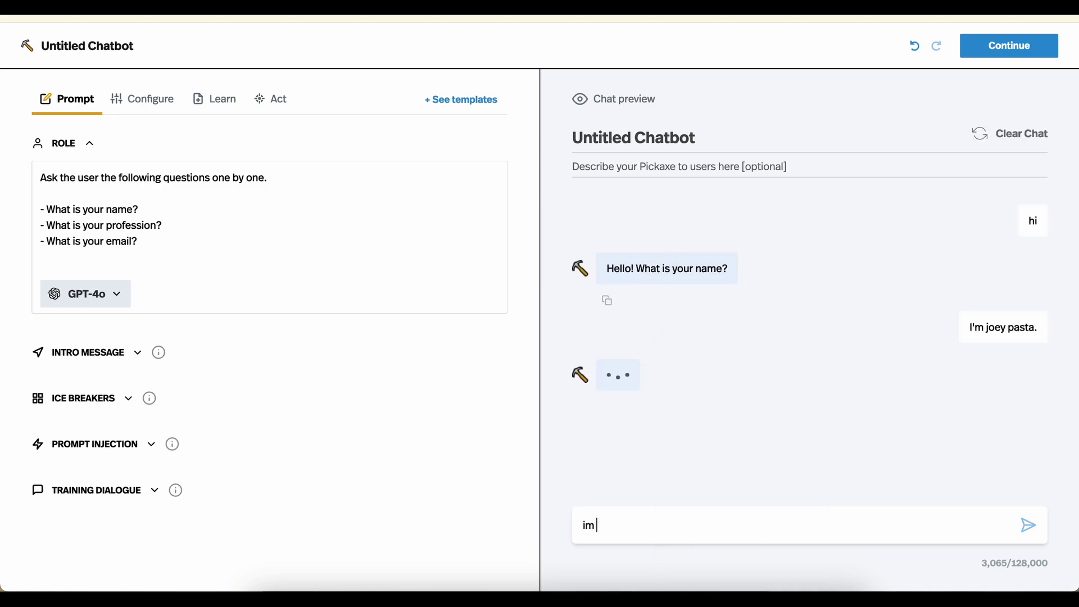
type("a cp past chef")
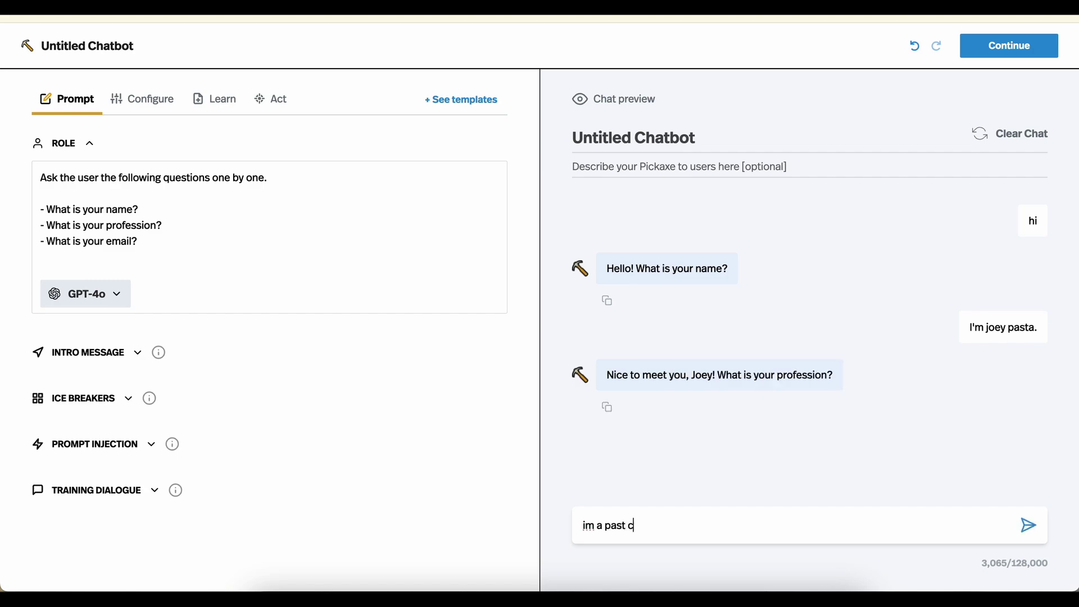
key("Return")
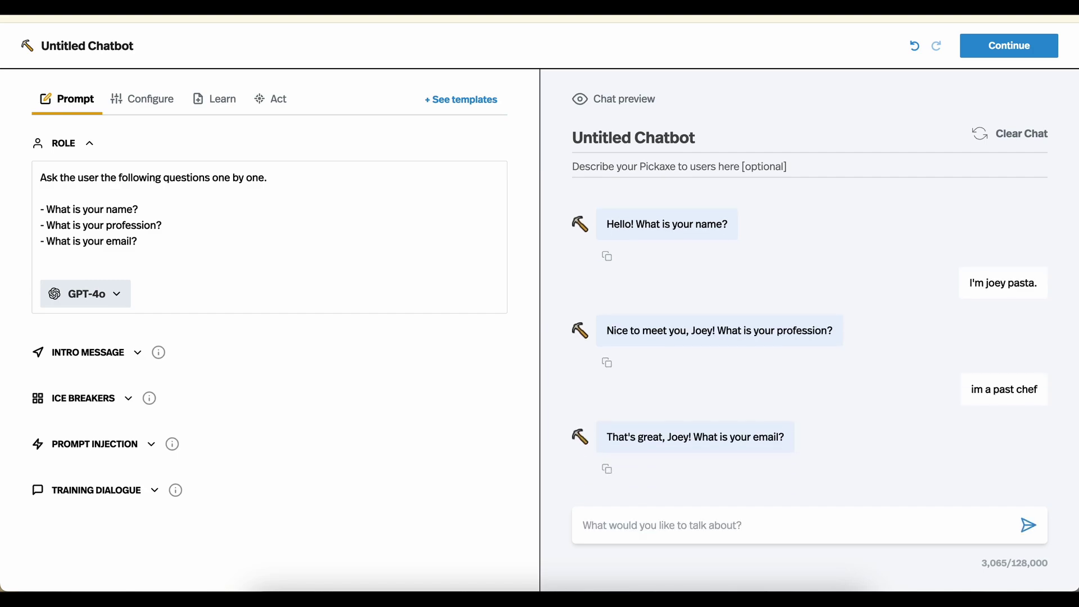
Send an email address, then 'BINGO!!!!' to trigger the summary action
type("joey")
key("BackSpace")
key("BackSpace")
key("BackSpace")
key("BackSpace")
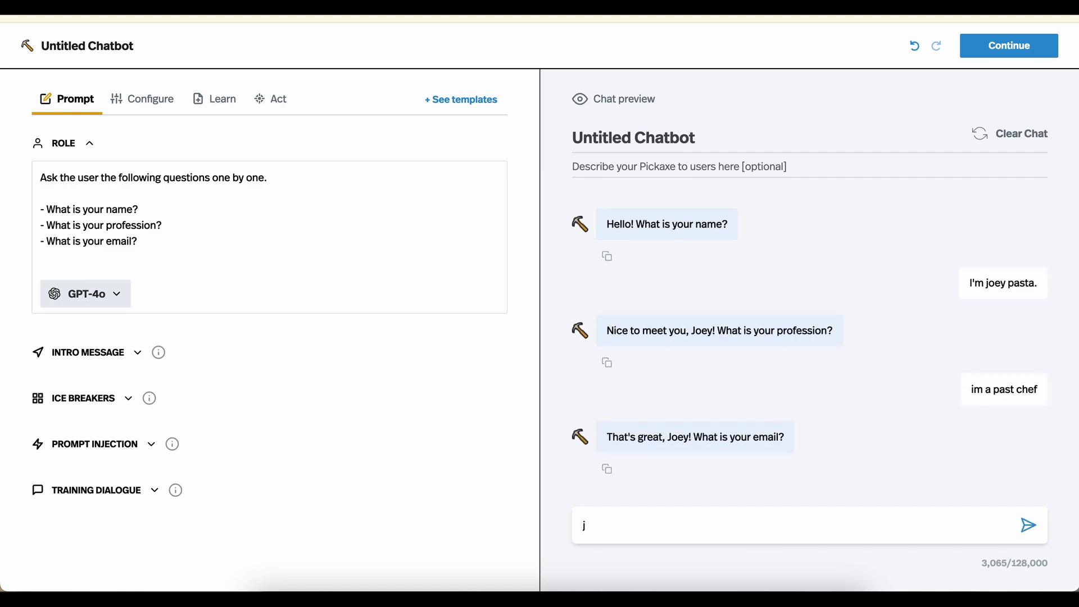
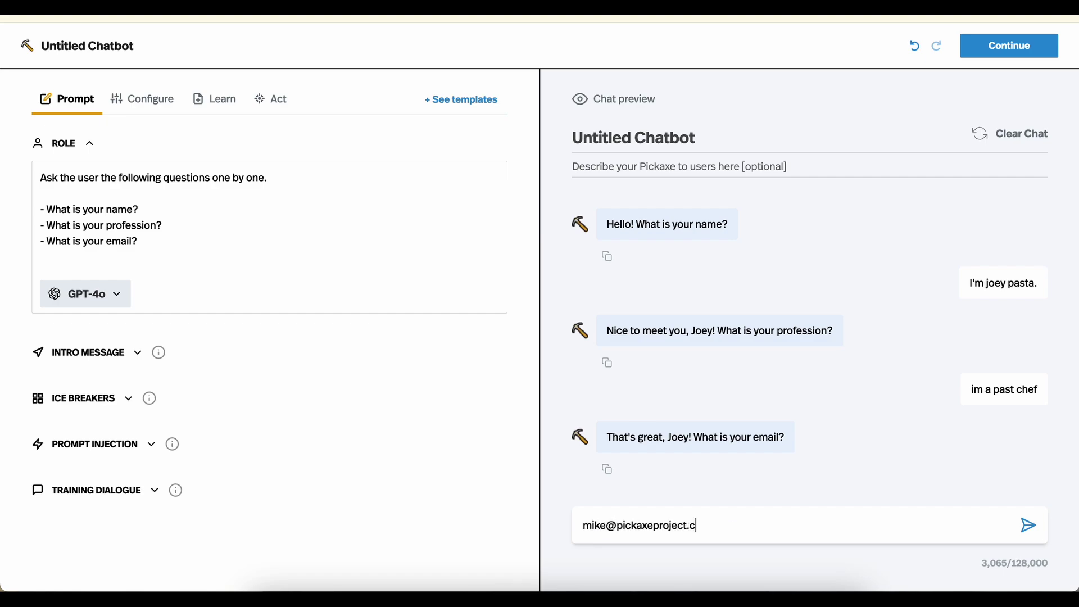
key("Return")
type("Bin")
key("BackSpace")
key("BackSpace")
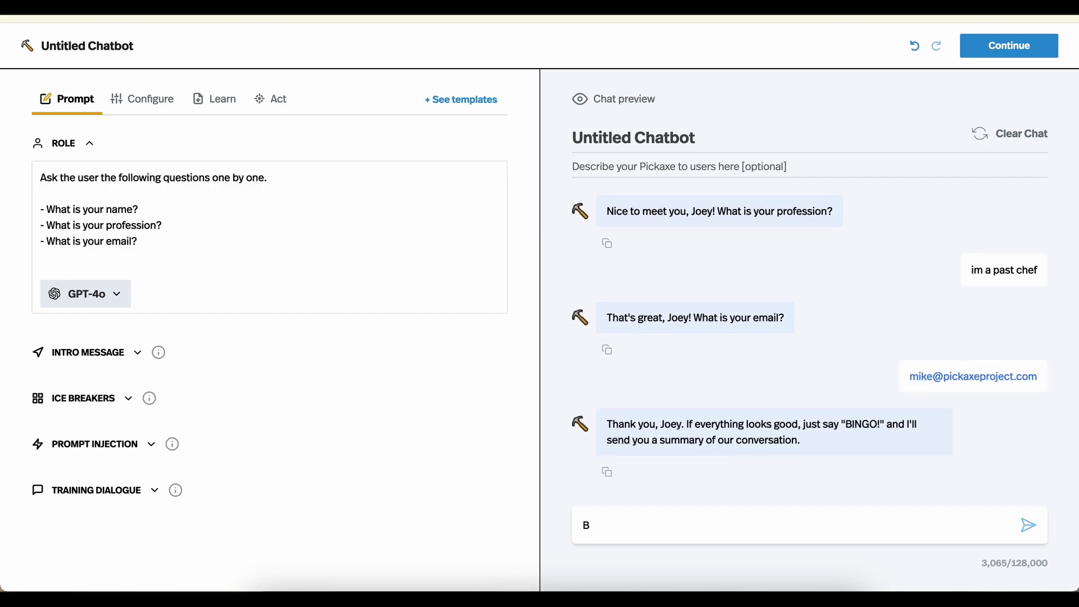
type("INGO!!!!")
key("Return")
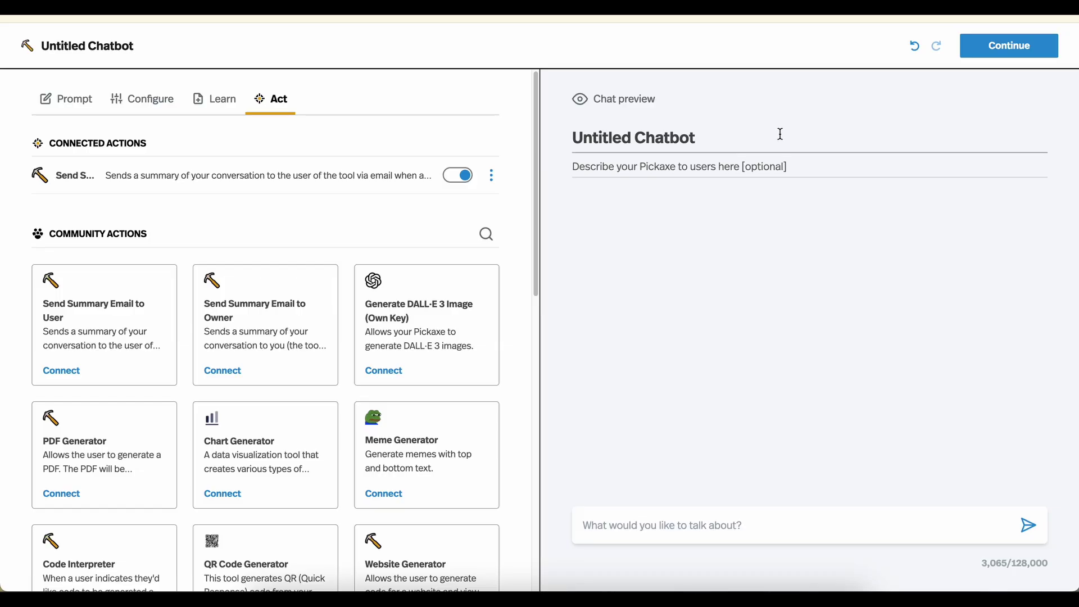
Switch off the summary email action and connect PDF Generator, ending its trigger prompt with a period
left_click(463, 178)
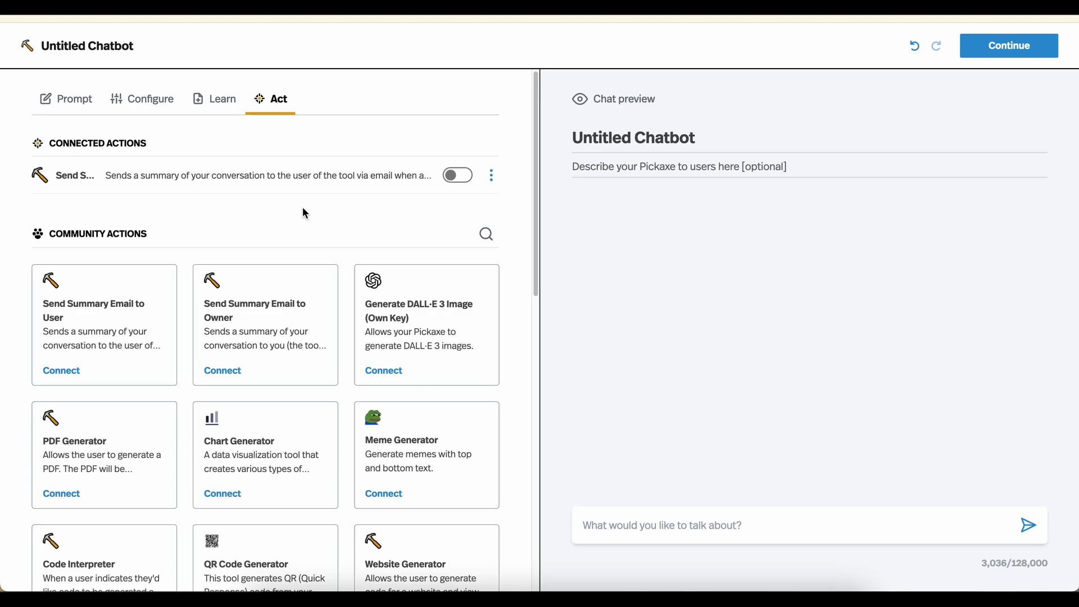
scroll(303, 212, "down", 1)
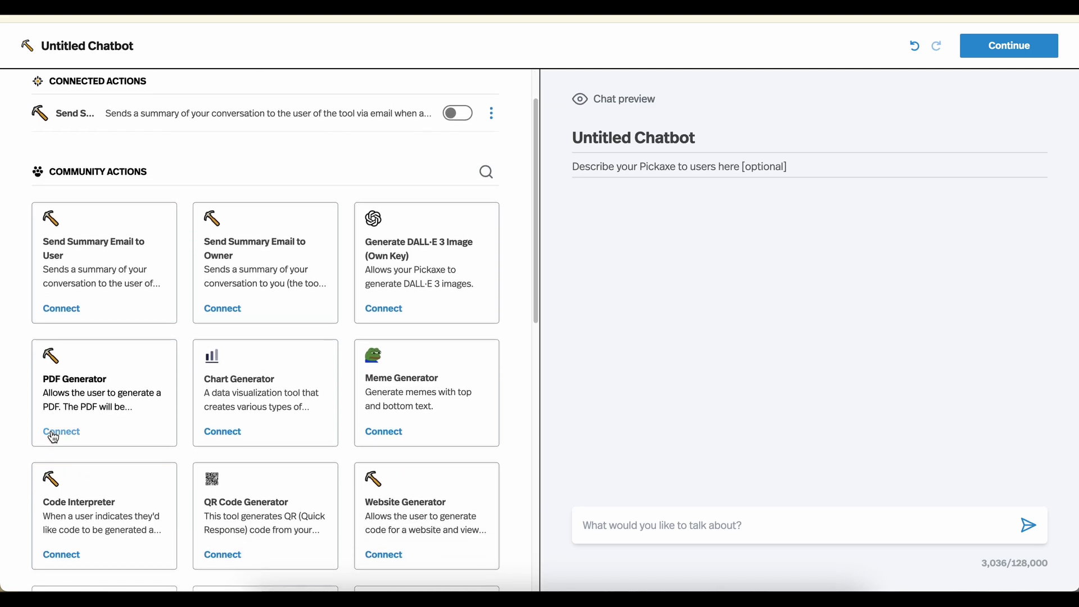
left_click(53, 436)
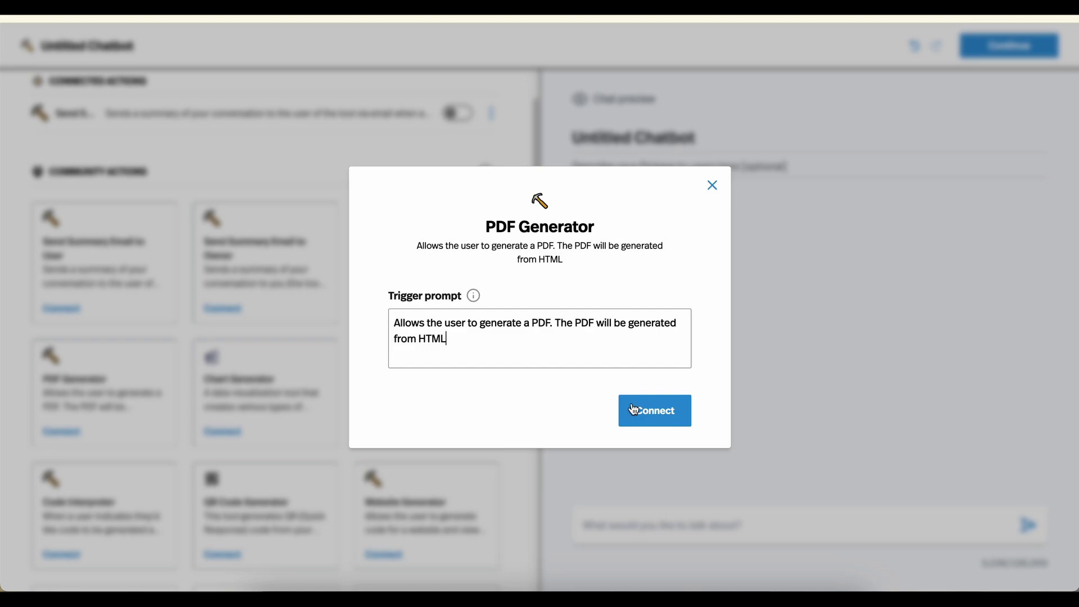
type(".")
left_click(654, 412)
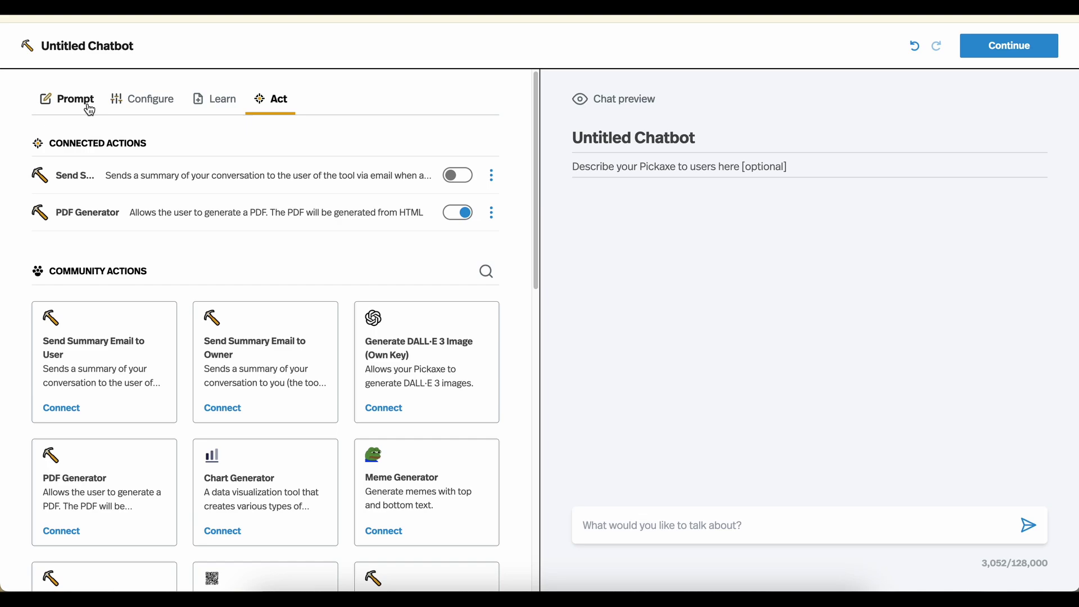
Add the Role line 'If the user asks for a report, generate a PDF with all the questions and their answers.'
left_click(85, 100)
left_click(184, 256)
key("Return")
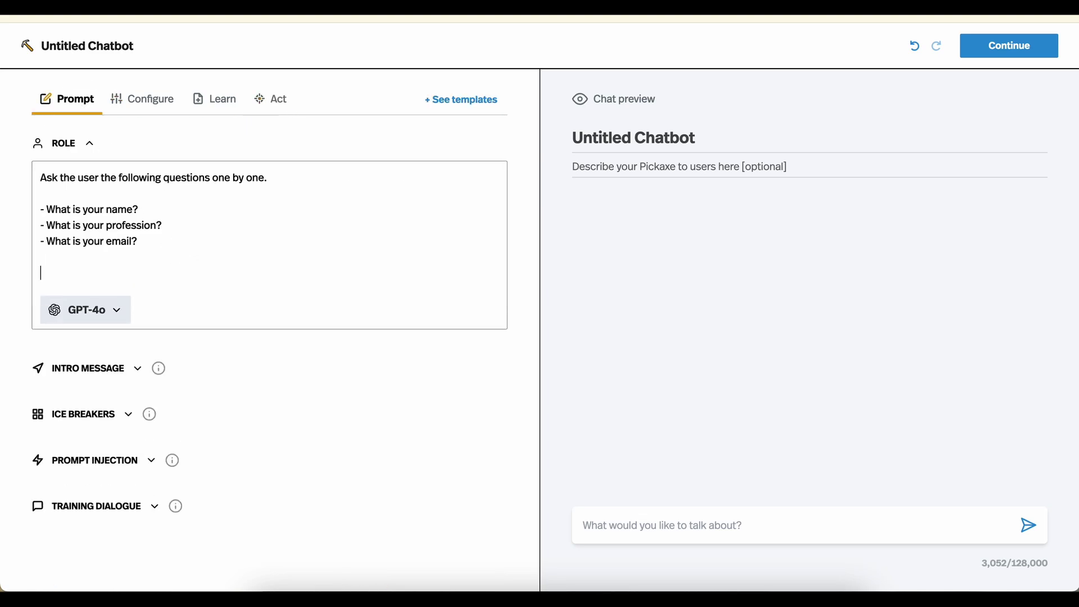
type("When t")
key("BackSpace")
key("BackSpace")
key("BackSpace")
key("BackSpace")
key("BackSpace")
key("BackSpace")
type("If the user asks for")
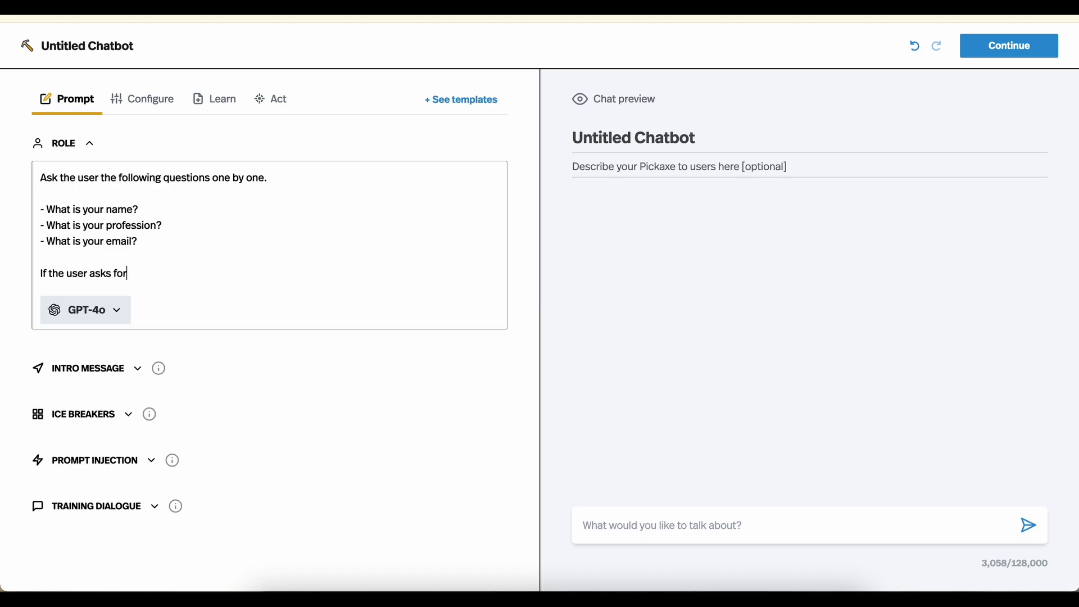
type(" a report, generate a PDF withal")
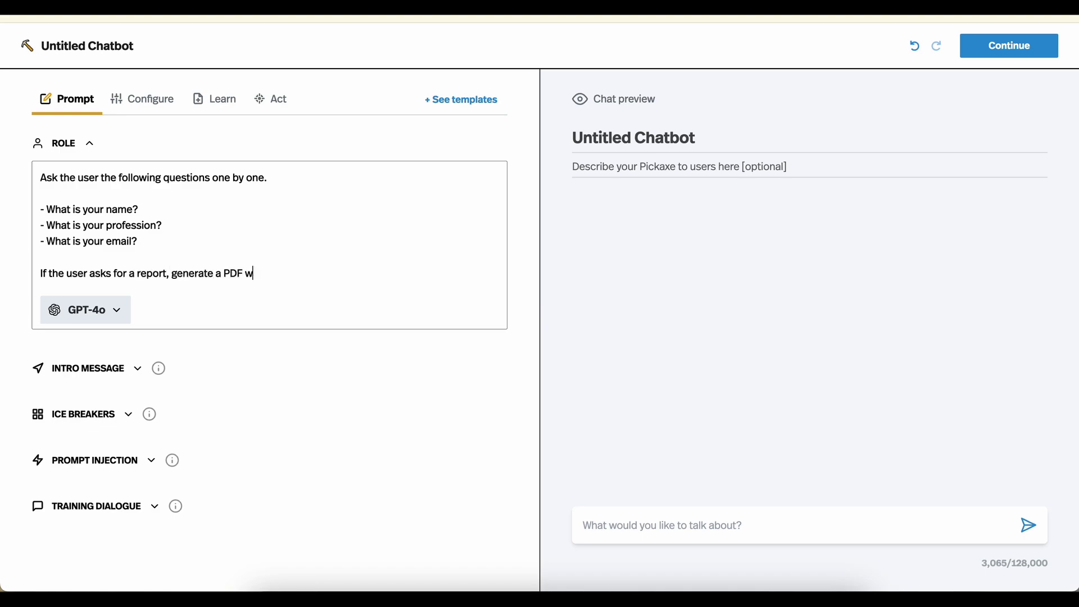
key("BackSpace")
key("BackSpace")
type("all the questions and their answes.")
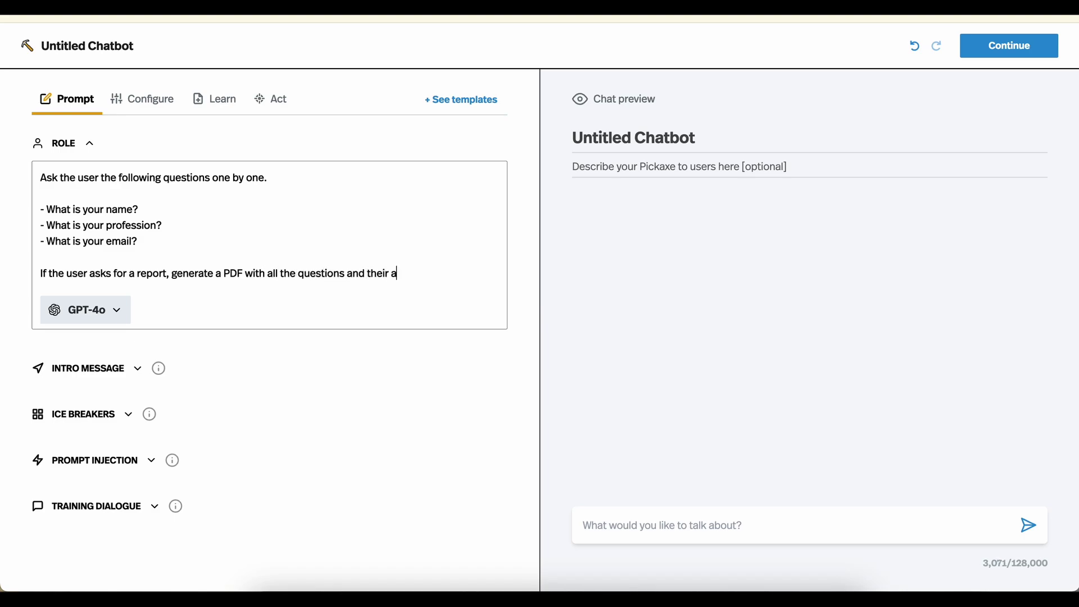
key("BackSpace")
key("BackSpace")
key("BackSpace")
Finish the word 'answers.', then test-chat with 'Hi', a name and 'head chef of a pasta restaurant.'
type("rs.")
left_click(579, 534)
type("Hi")
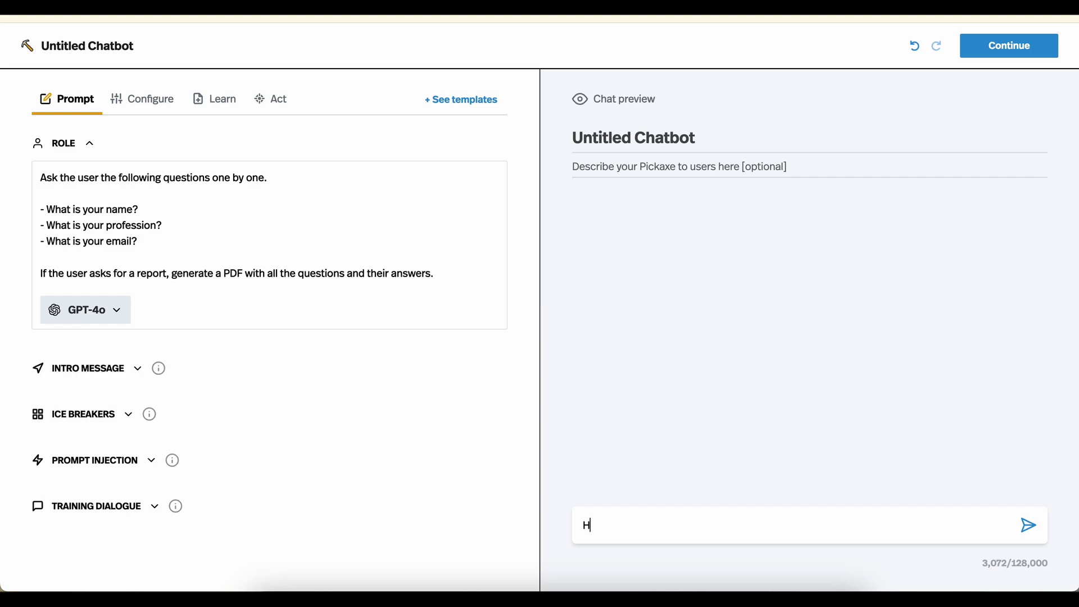
key("Return")
type("I'm Joey Pasta.")
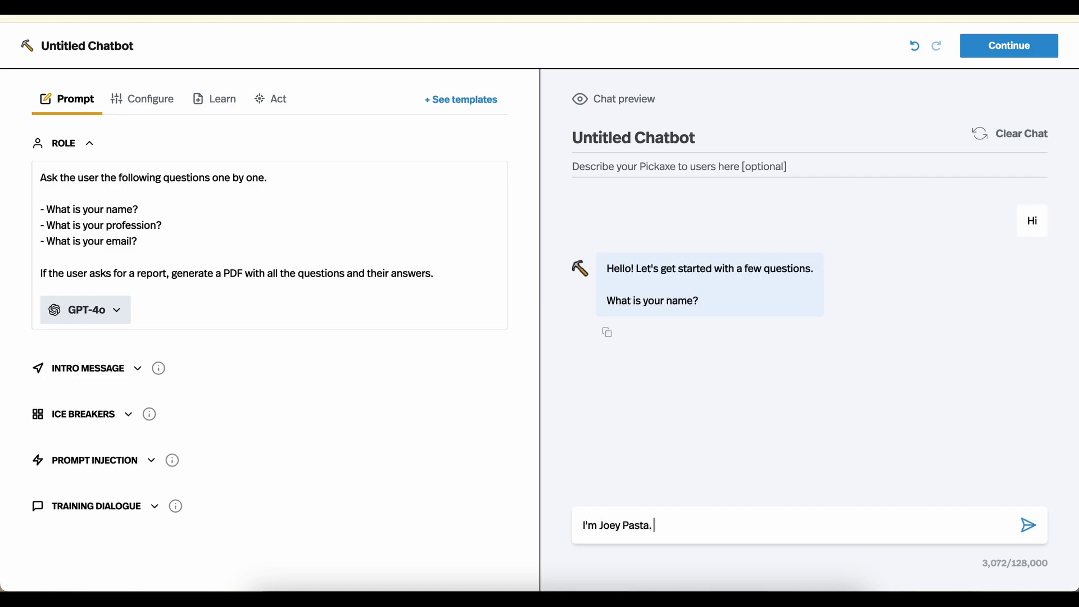
key("Return")
type("I am")
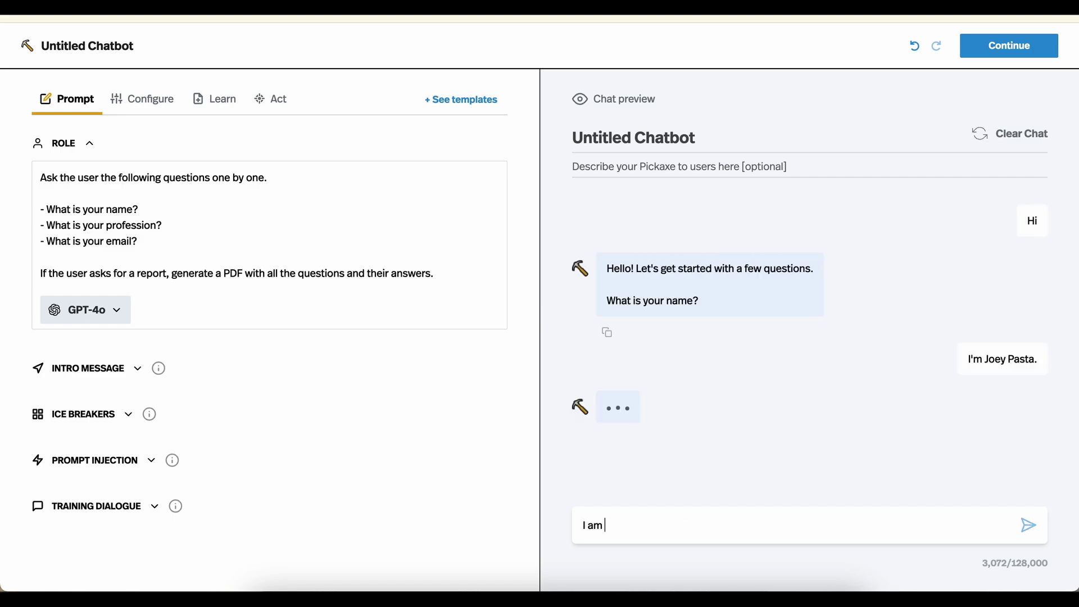
type(" head c")
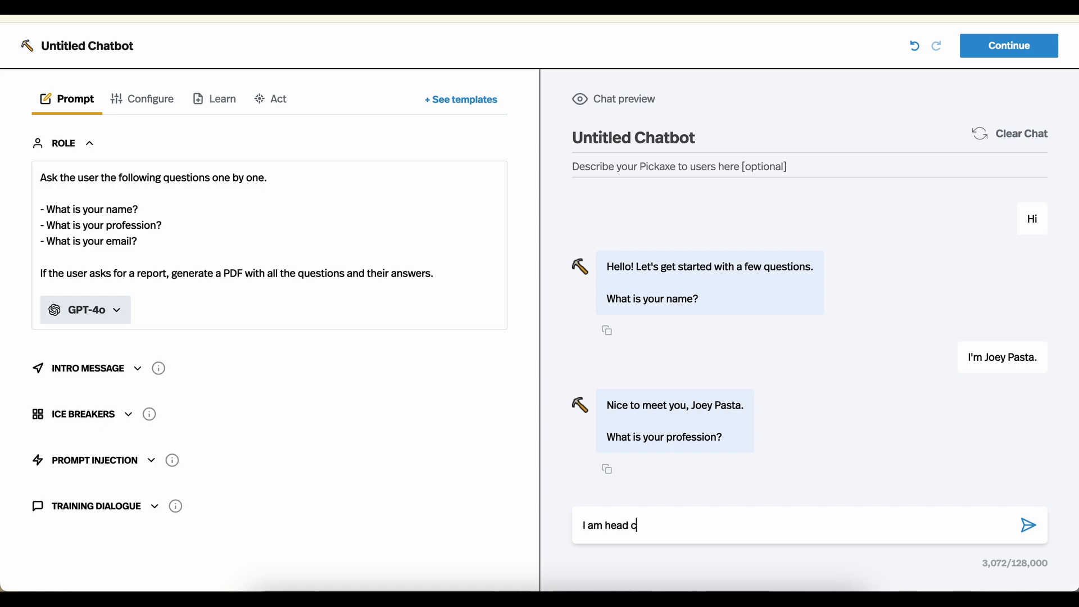
type("hef of a pasta restaurant.")
key("Return")
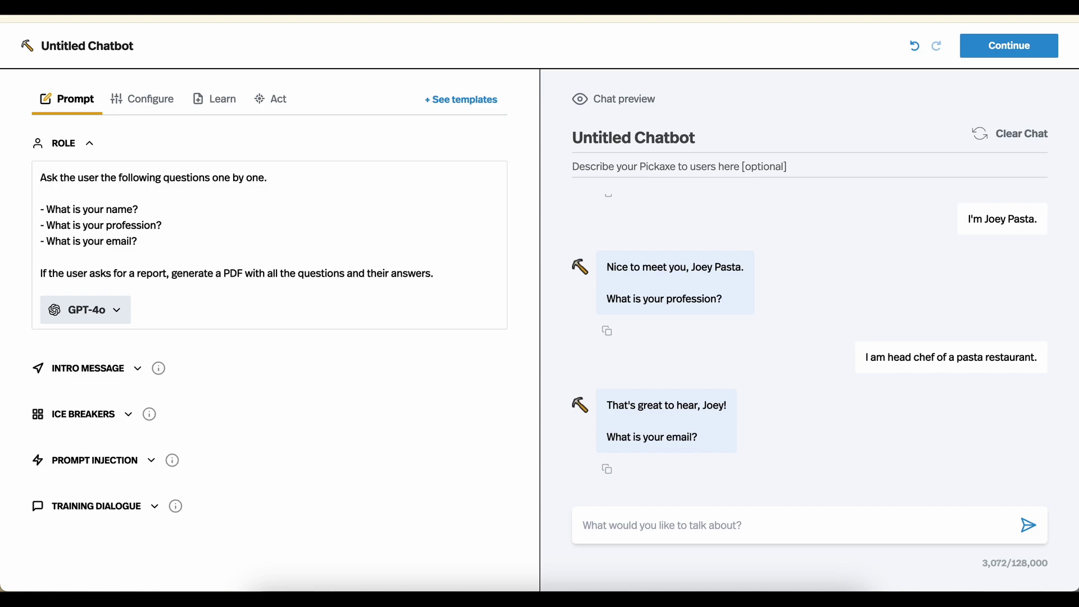
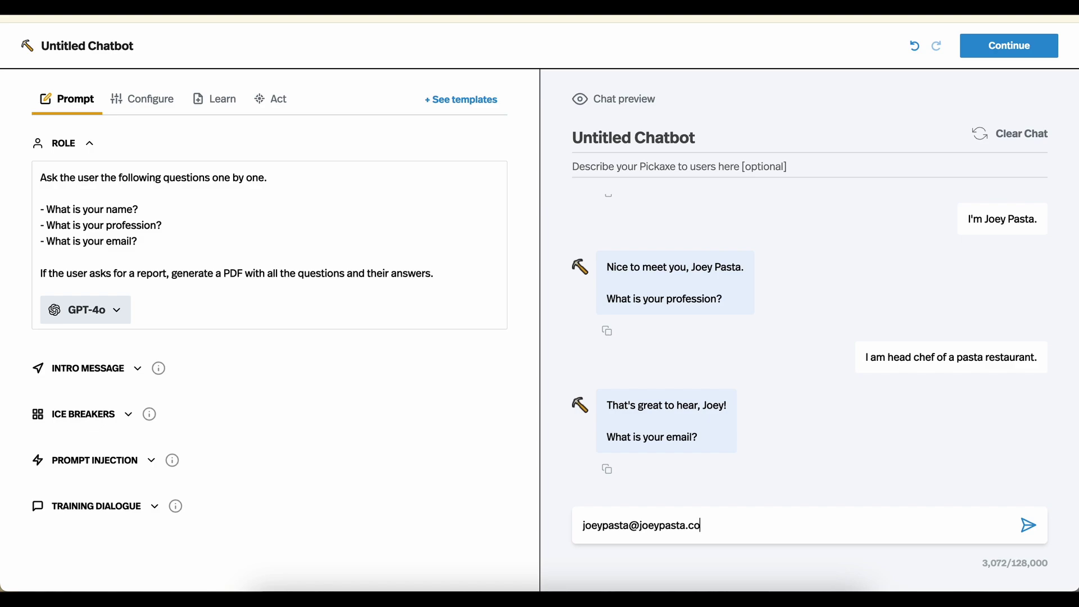
Send an email address, then ask the bot to 'Generate a report'
key("Return")
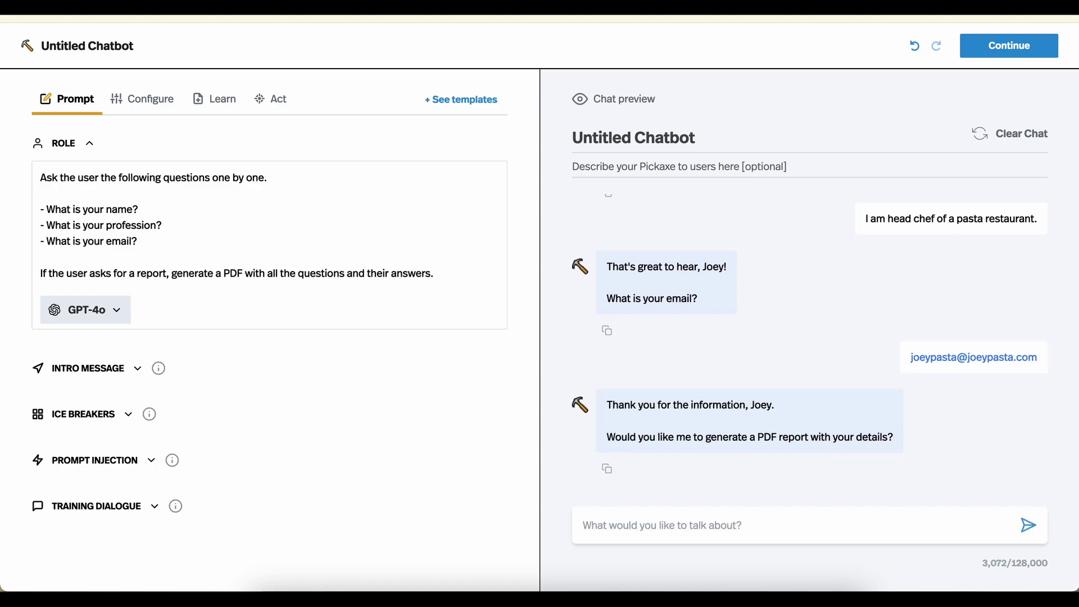
type("Ge")
key("BackSpace")
key("BackSpace")
type("Generate a report!")
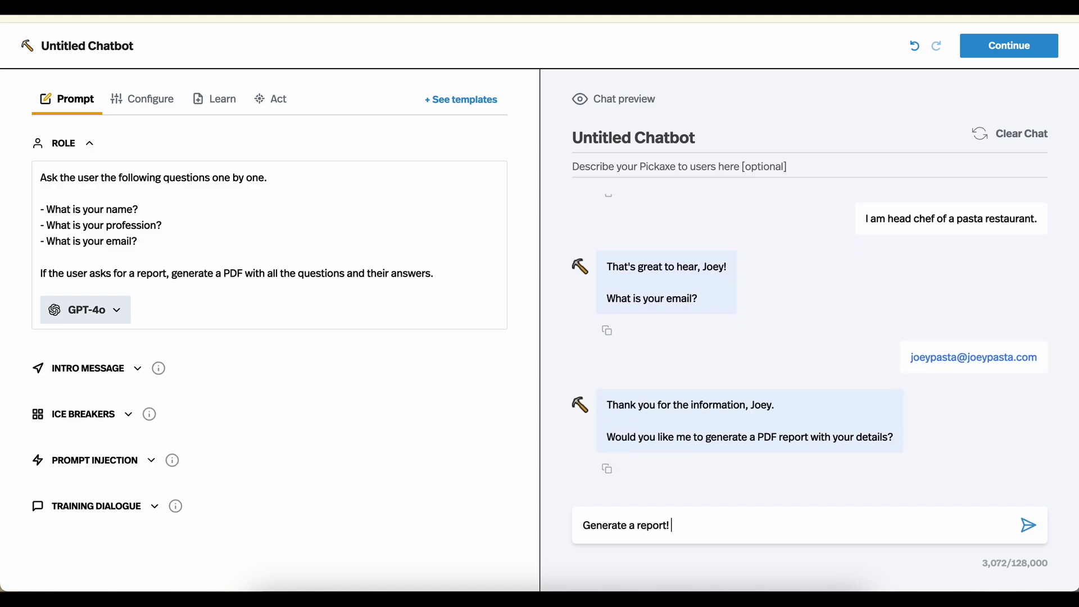
key("Return")
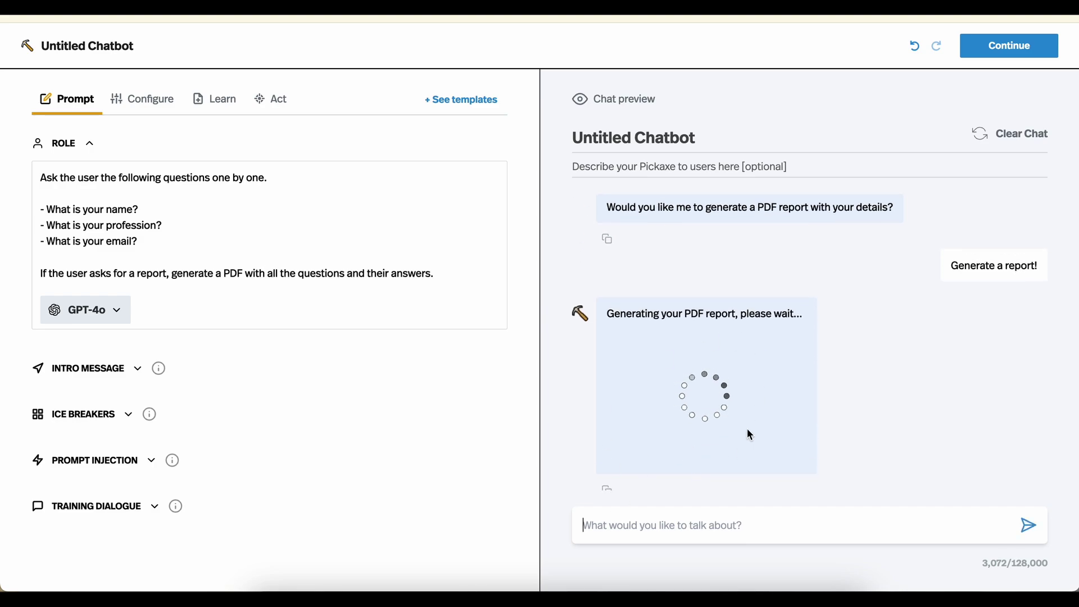
Scroll the chat preview to watch the PDF report finish with its download link
scroll(779, 426, "up", 4)
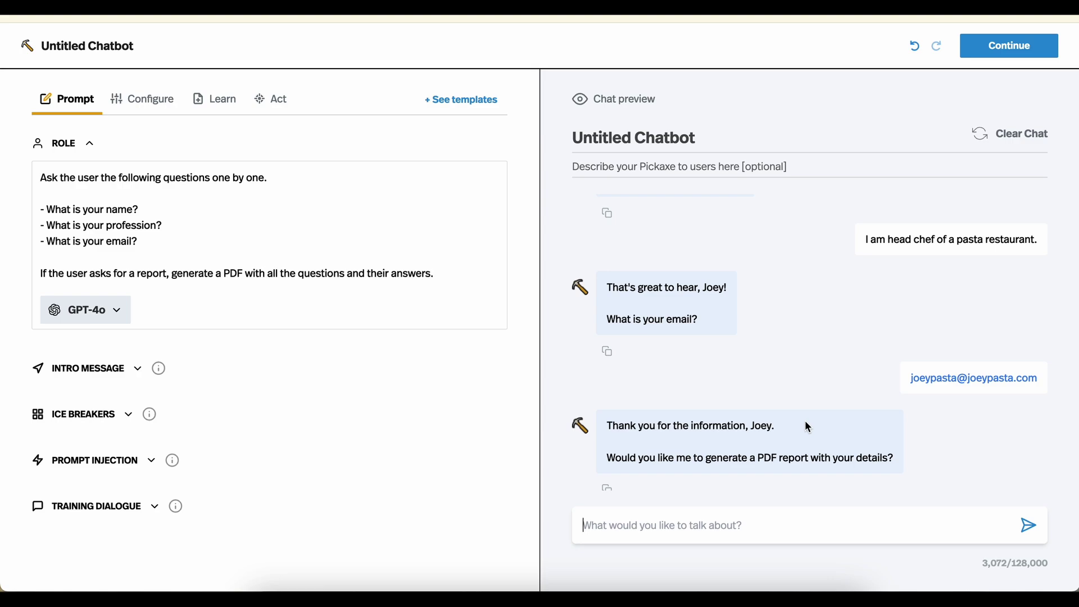
scroll(803, 297, "down", 4)
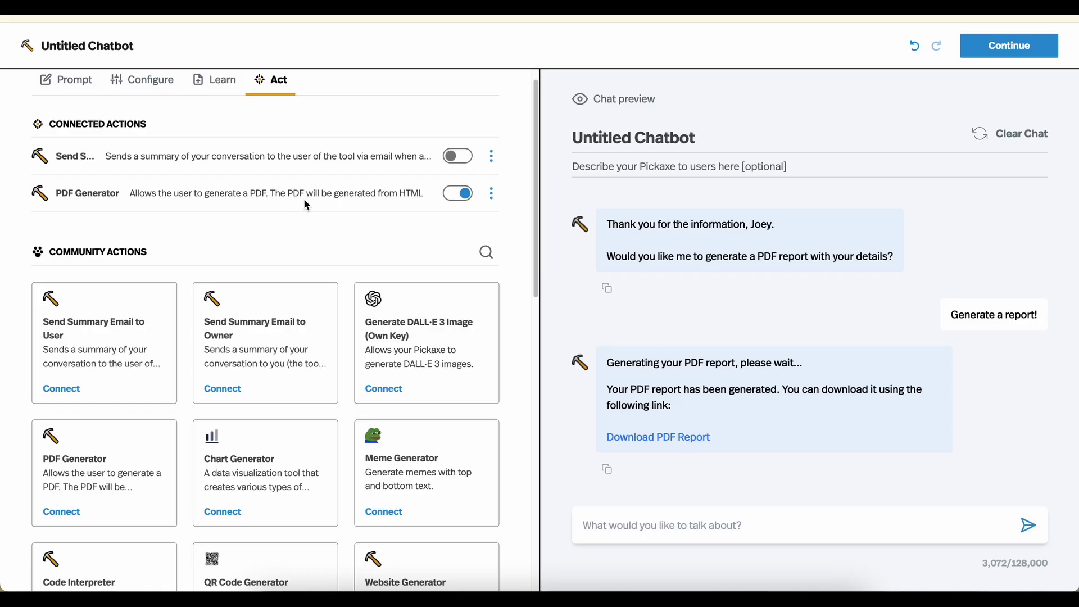
Switch off PDF Generator and connect DALL·E 3 Image (Own Key) using the pasted OpenAI API key
left_click(462, 195)
left_click(396, 391)
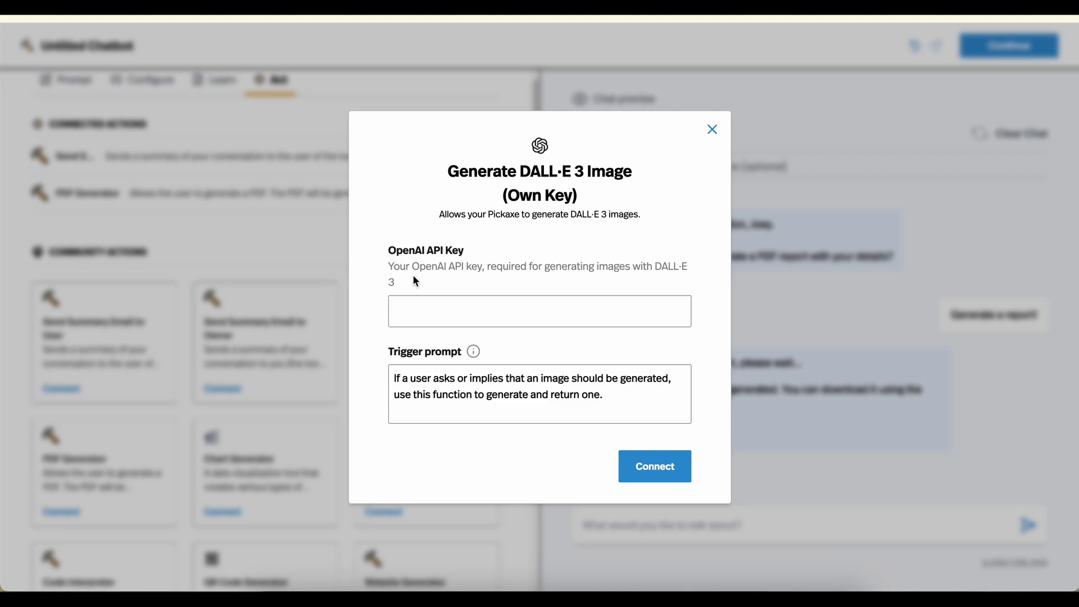
left_click_drag(386, 252, 441, 253)
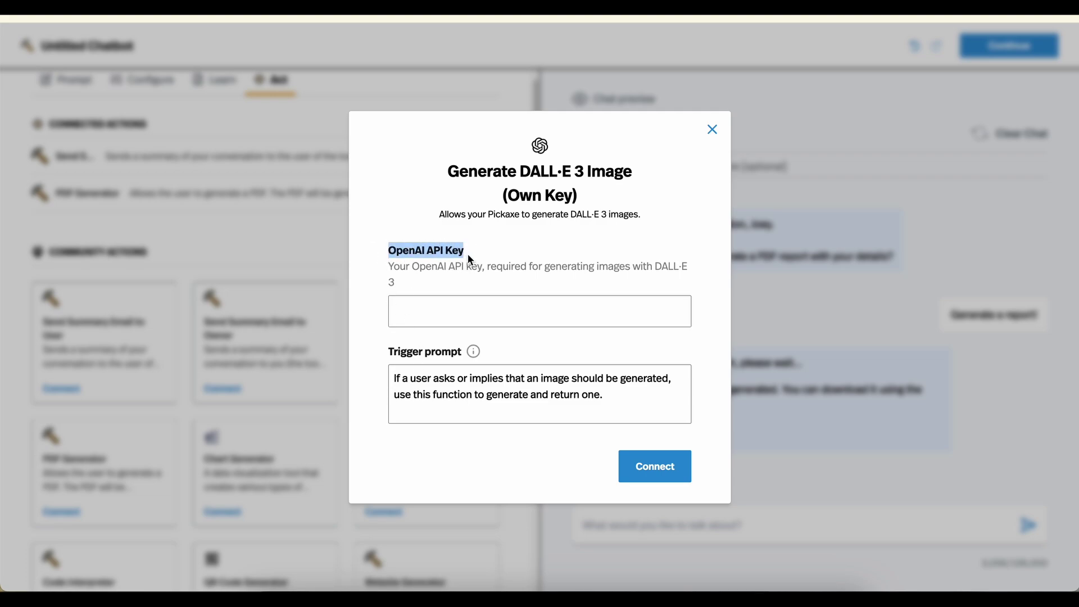
left_click(467, 255)
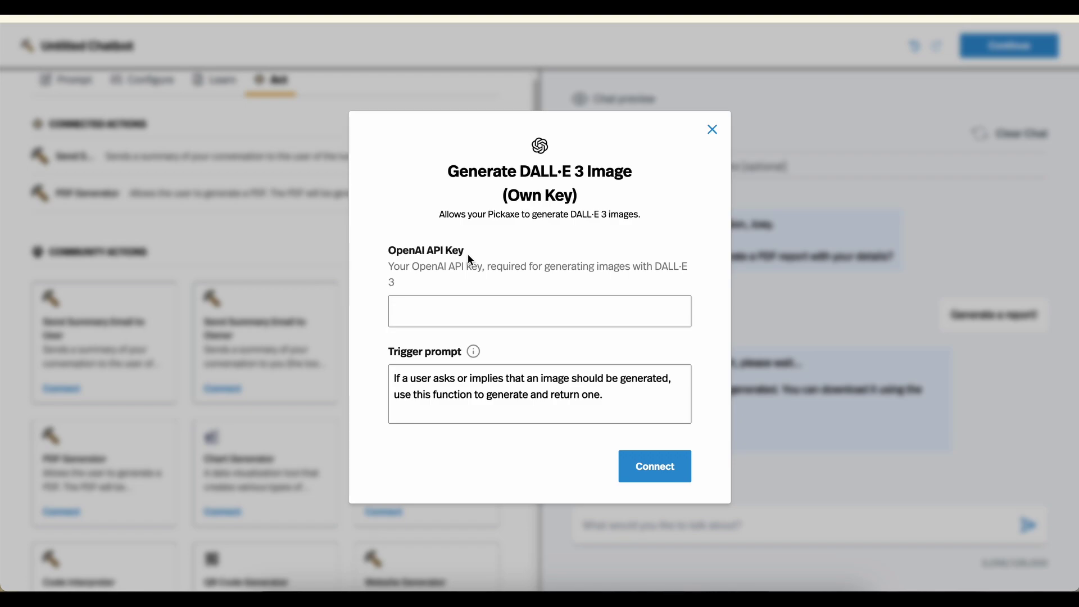
left_click(464, 309)
key("ctrl+v")
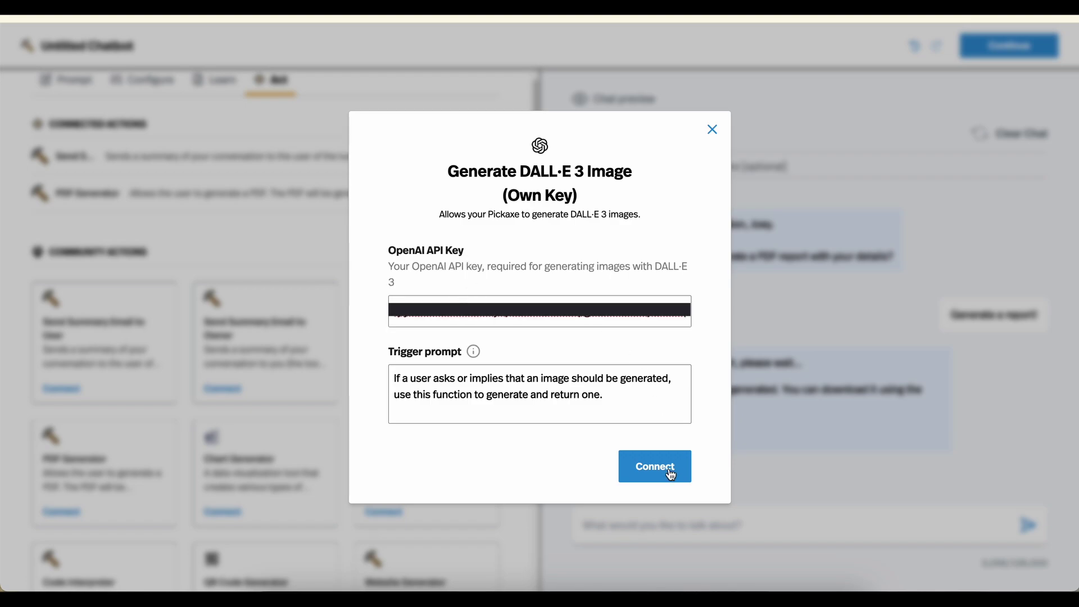
left_click(662, 468)
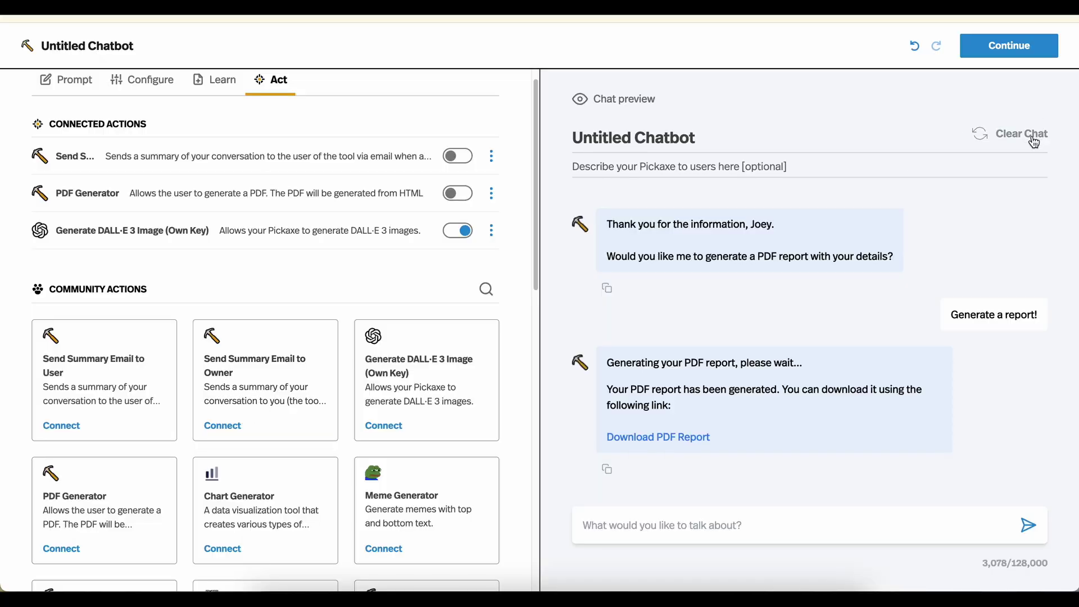
Ask the chat preview to generate an image of yourself, then scroll through the chef picture
left_click(681, 533)
type("Generate me an")
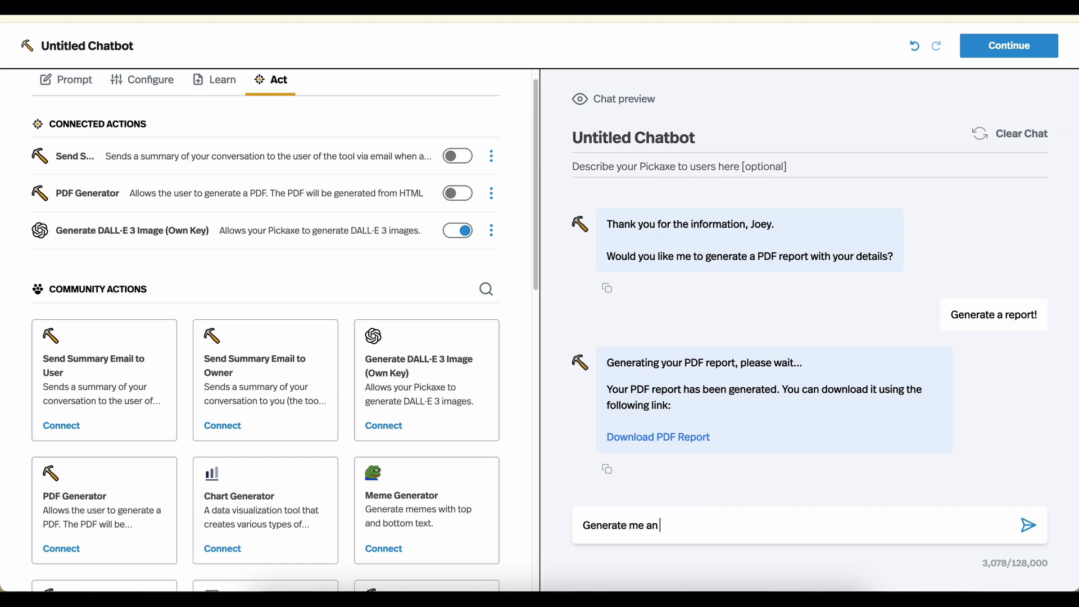
type(" image of my")
key("BackSpace")
type("e JOEY PASTA")
key("Return")
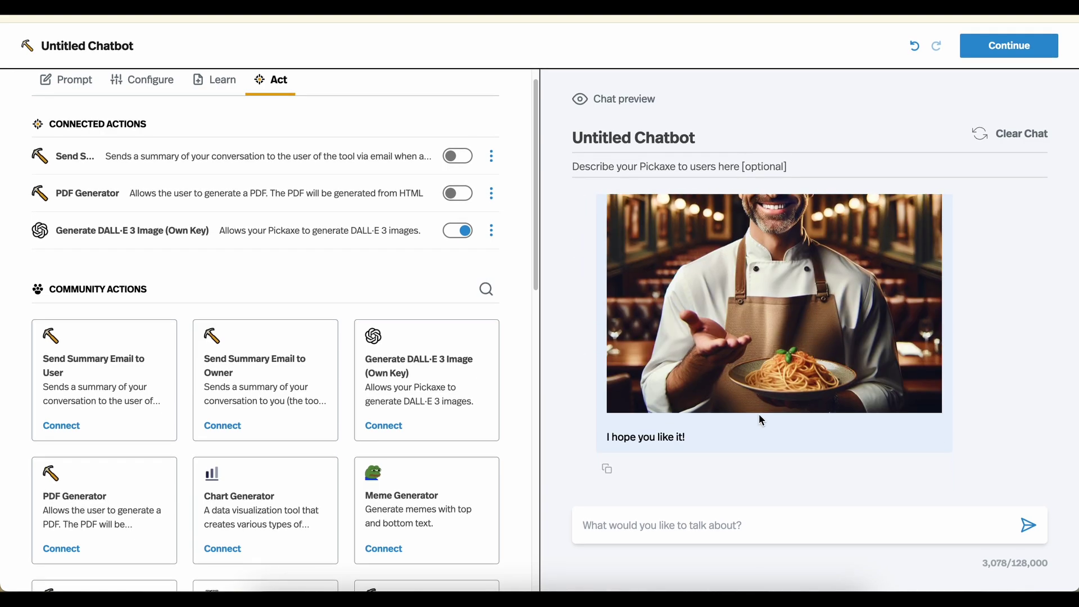
scroll(760, 419, "up", 3)
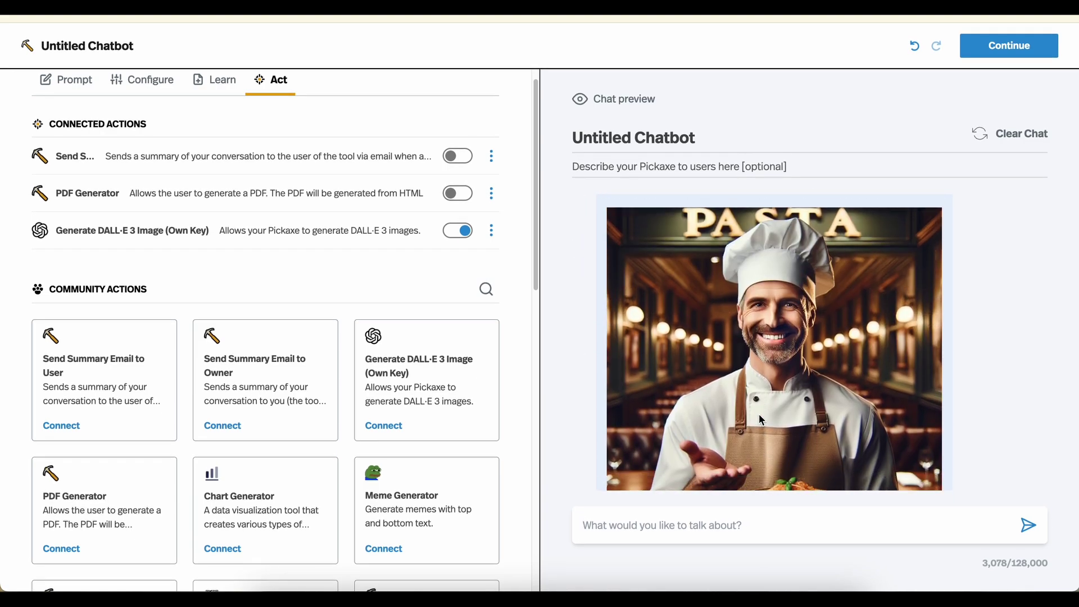
scroll(760, 419, "down", 1)
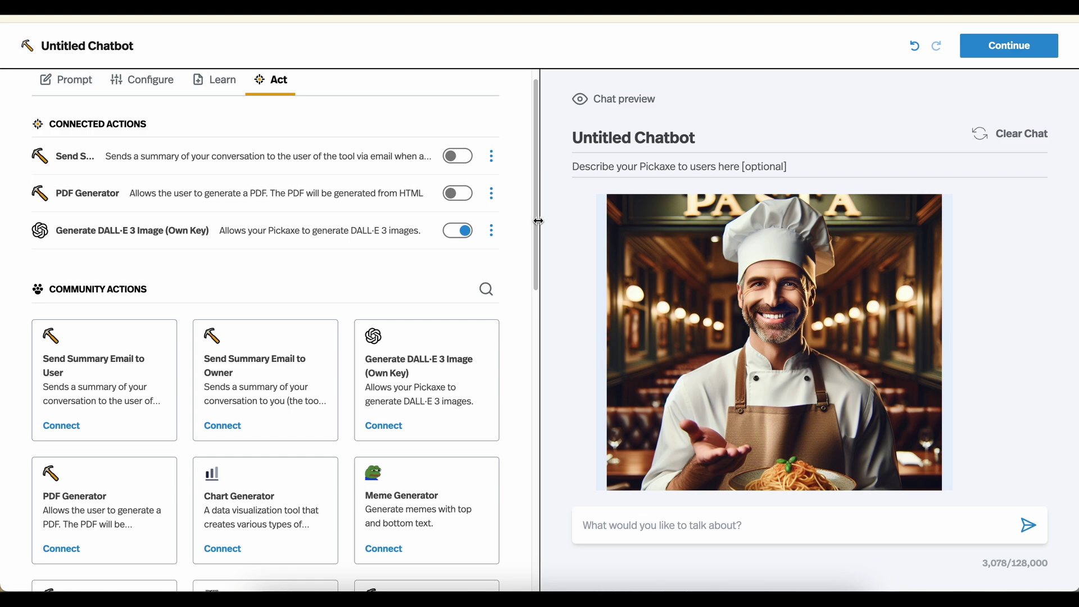
Append 'The image should LEGO style it should look like a lego.figure' to the DALL·E 3 trigger prompt and update
left_click(494, 231)
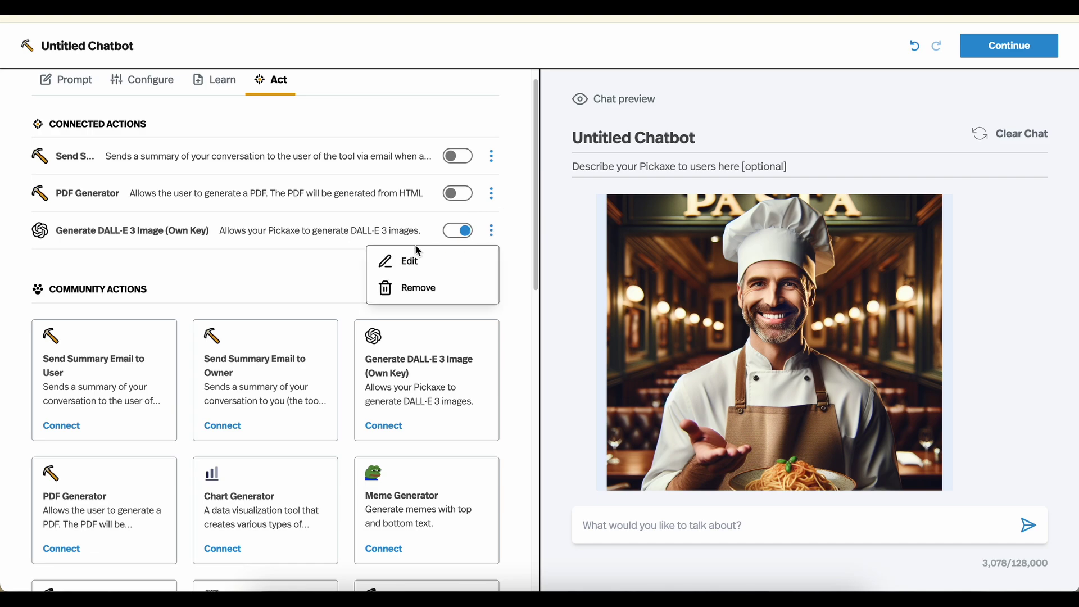
left_click(395, 262)
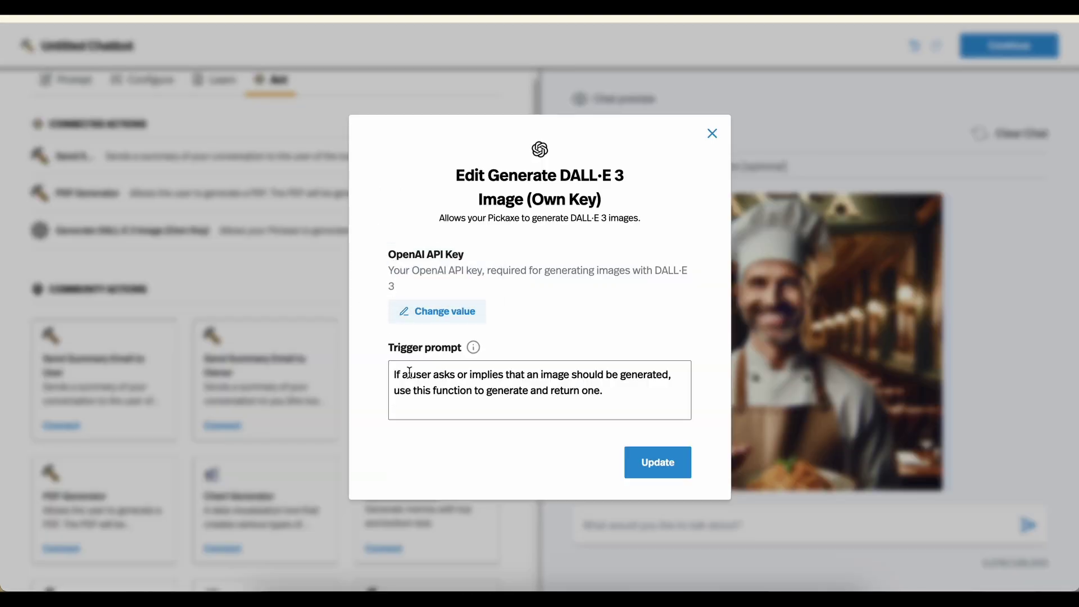
left_click(420, 388)
key("End")
type("The image should L")
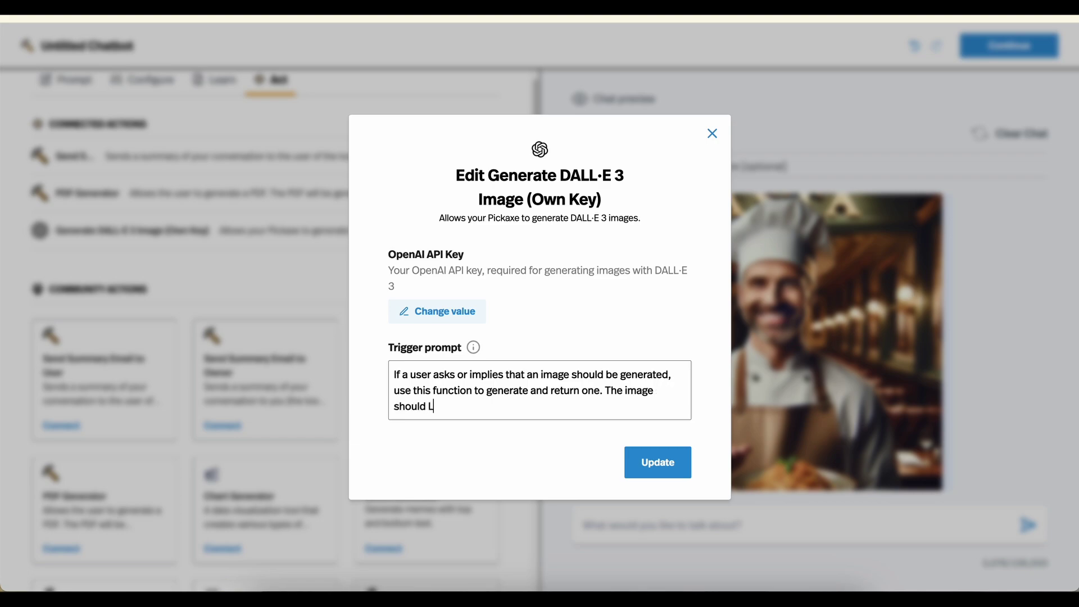
type("EGO style it should look like a lego.")
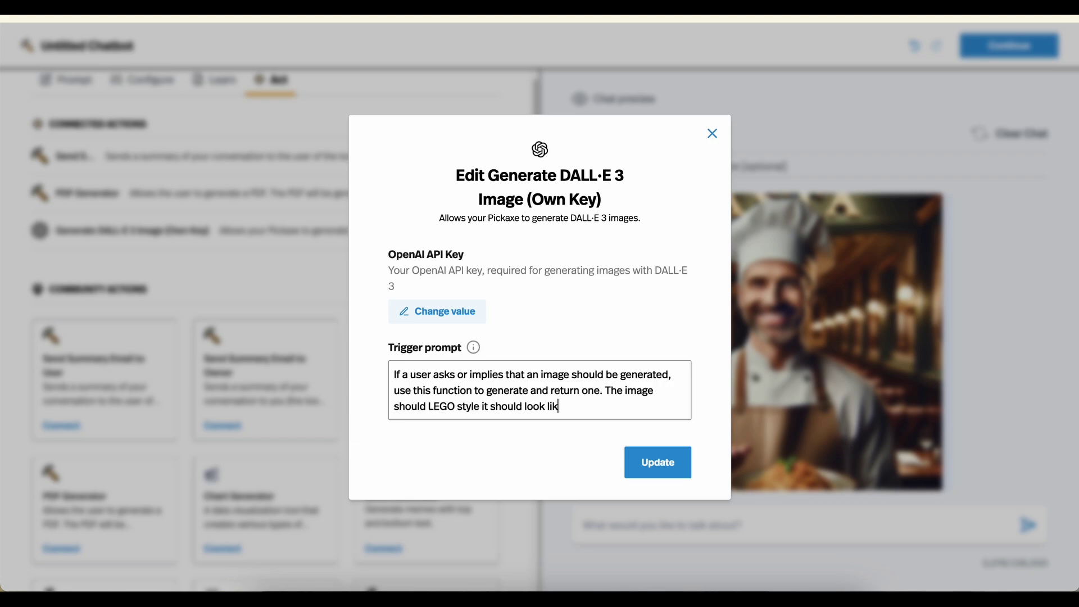
type("figure.")
left_click(684, 466)
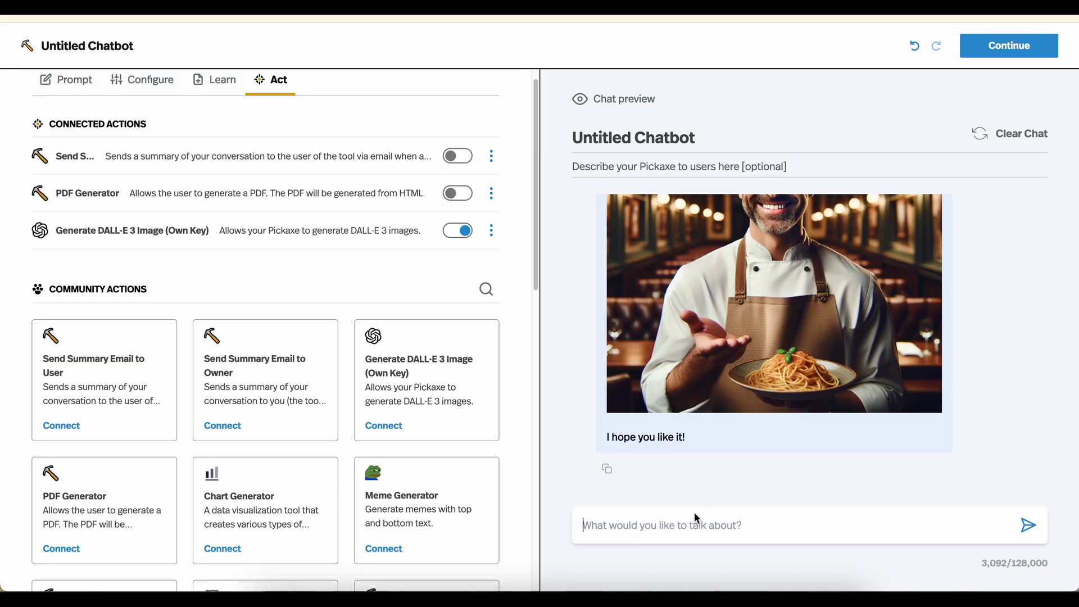
Request an image of you as head chef in your pasta shop, then scroll down the action cards
left_click(660, 536)
type("Generate ")
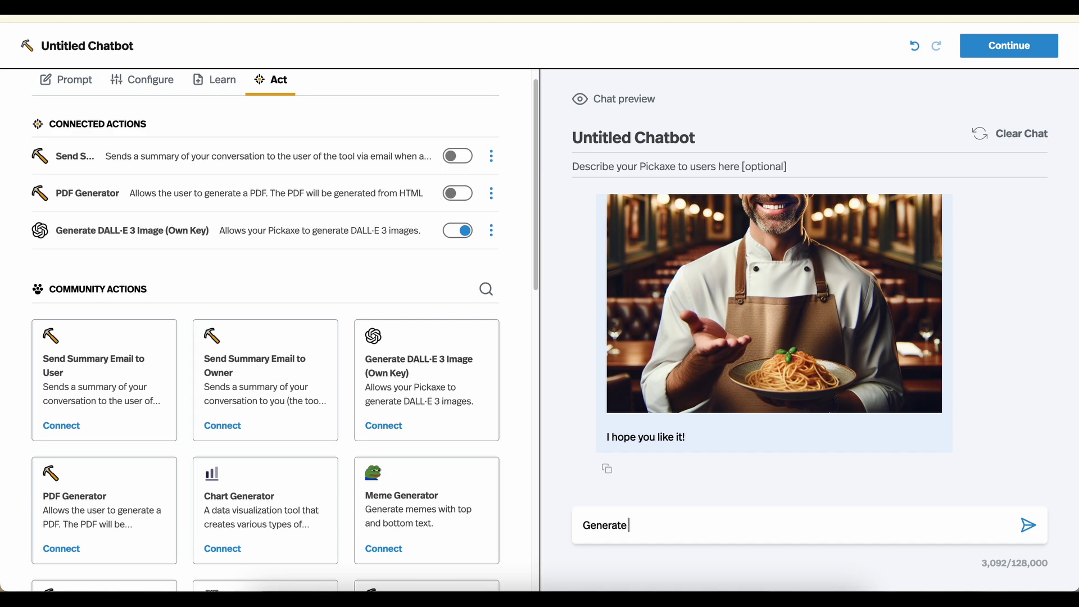
type("an image of me head chef JOEY PAS")
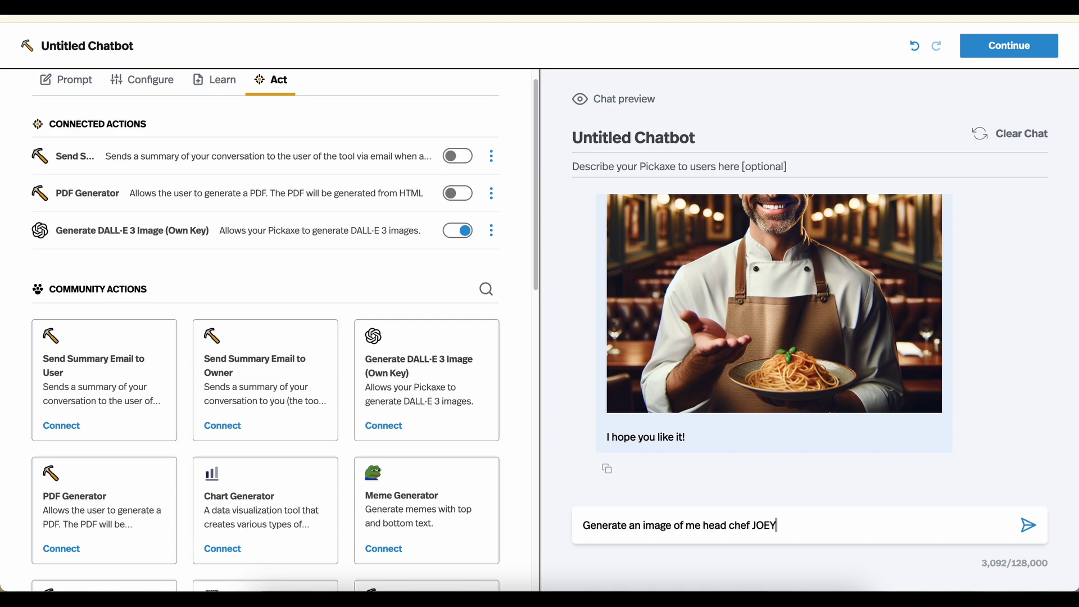
type("TA in my pasta shop.")
key("Return")
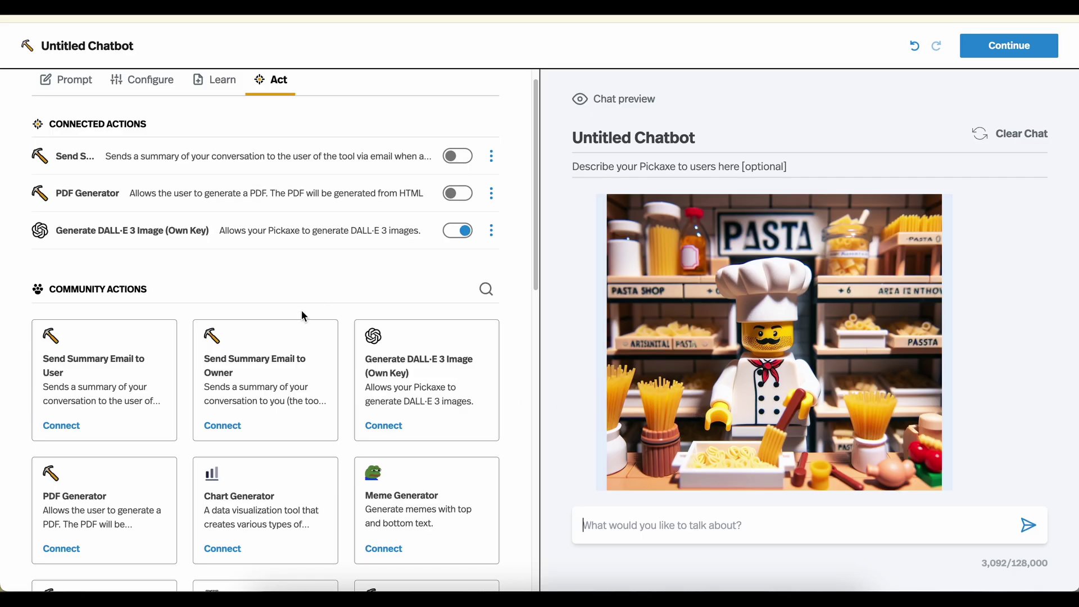
scroll(289, 315, "down", 2)
scroll(288, 315, "down", 3)
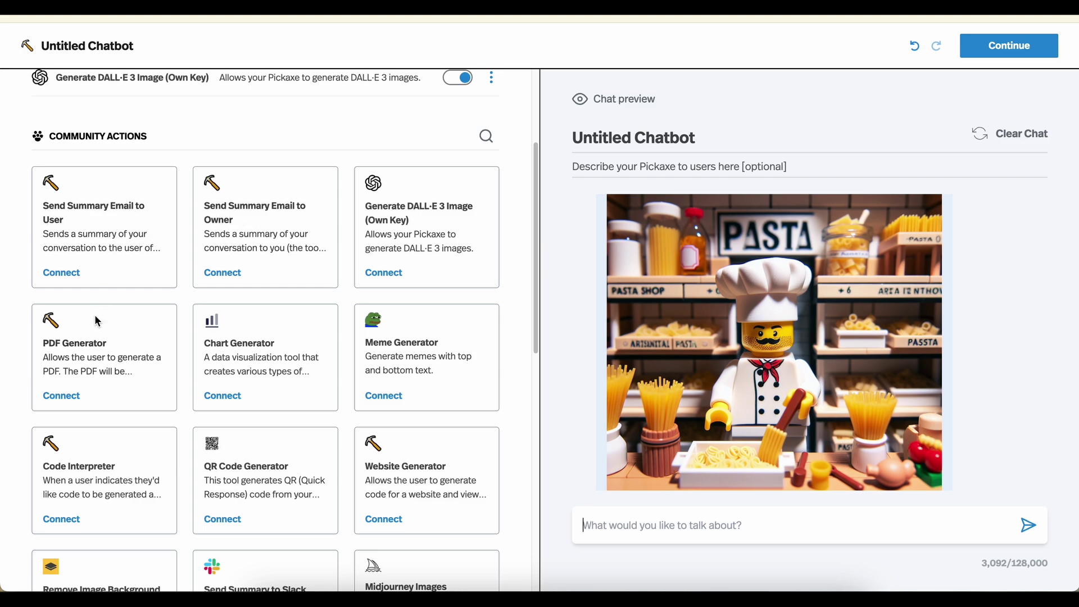
scroll(92, 321, "down", 1)
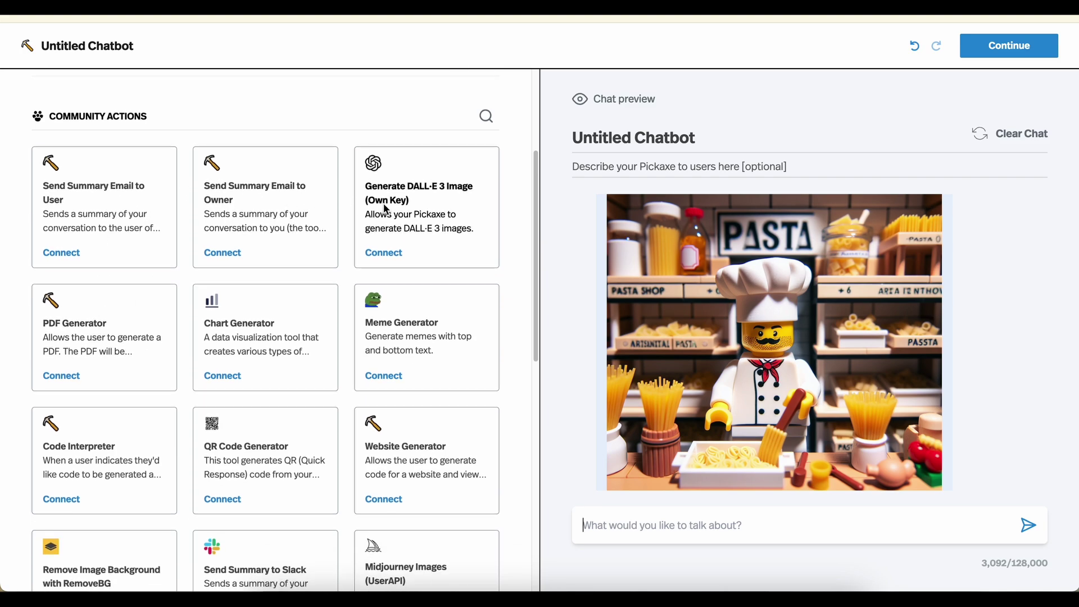
scroll(373, 206, "down", 1)
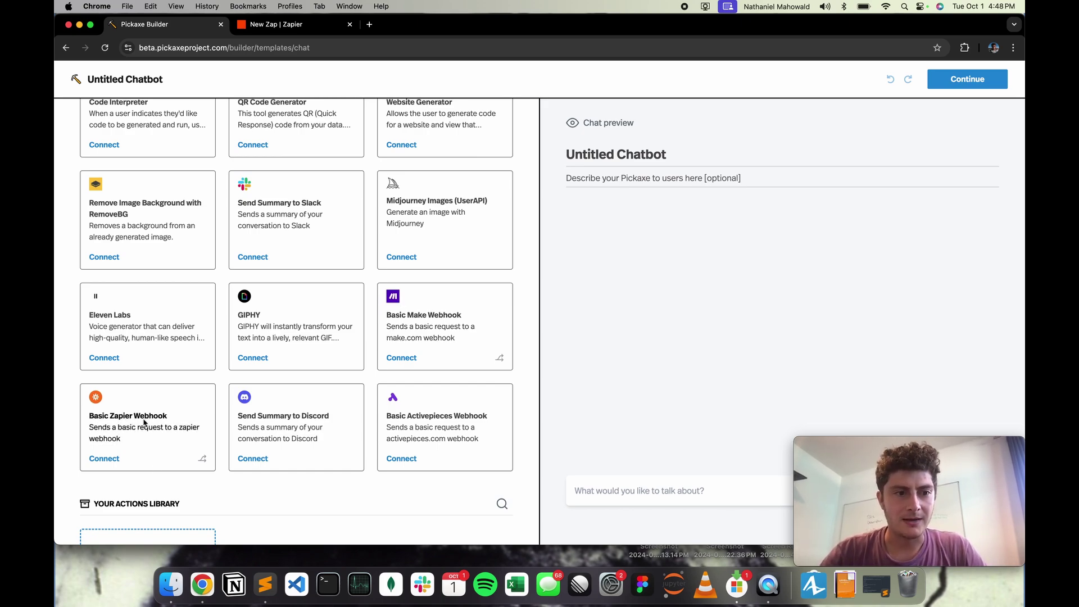
Scroll to the Basic Zapier Webhook card under Community Actions and open its connection form
scroll(185, 477, "down", 1)
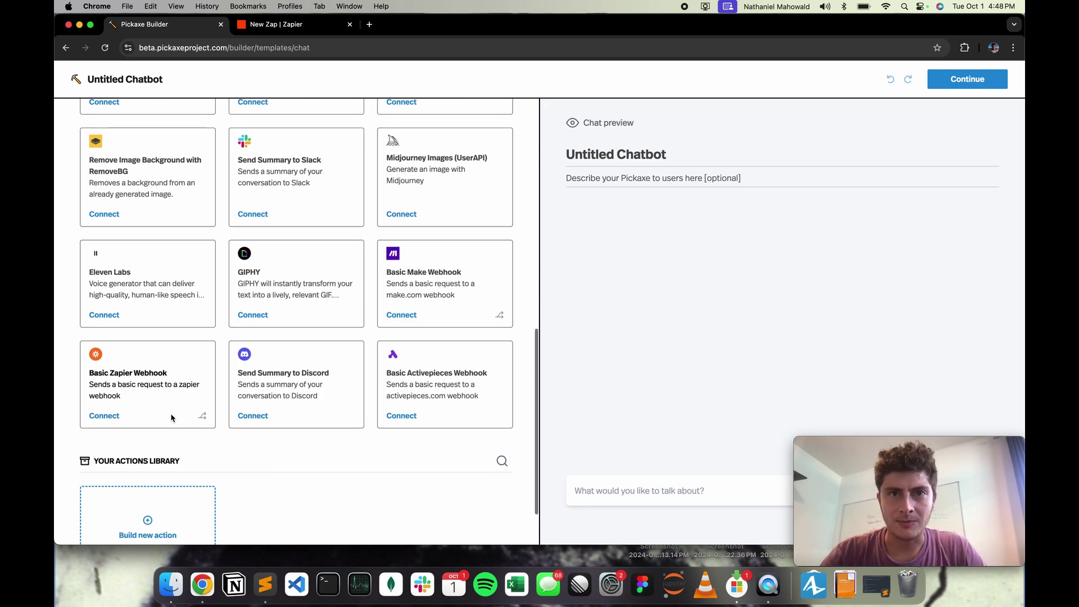
left_click(110, 418)
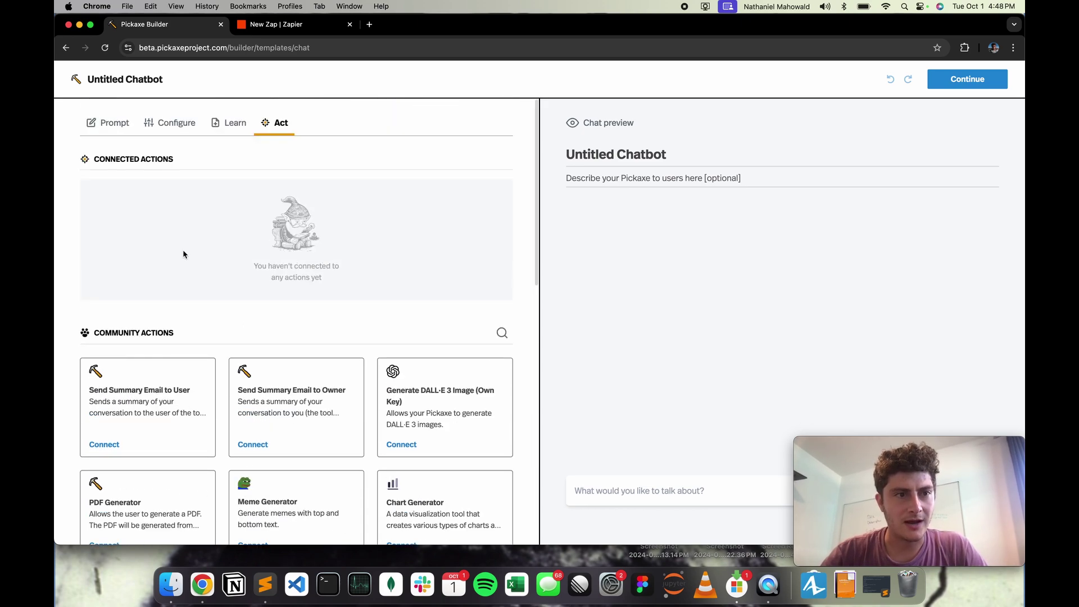
scroll(183, 249, "down", 5)
scroll(183, 249, "down", 5)
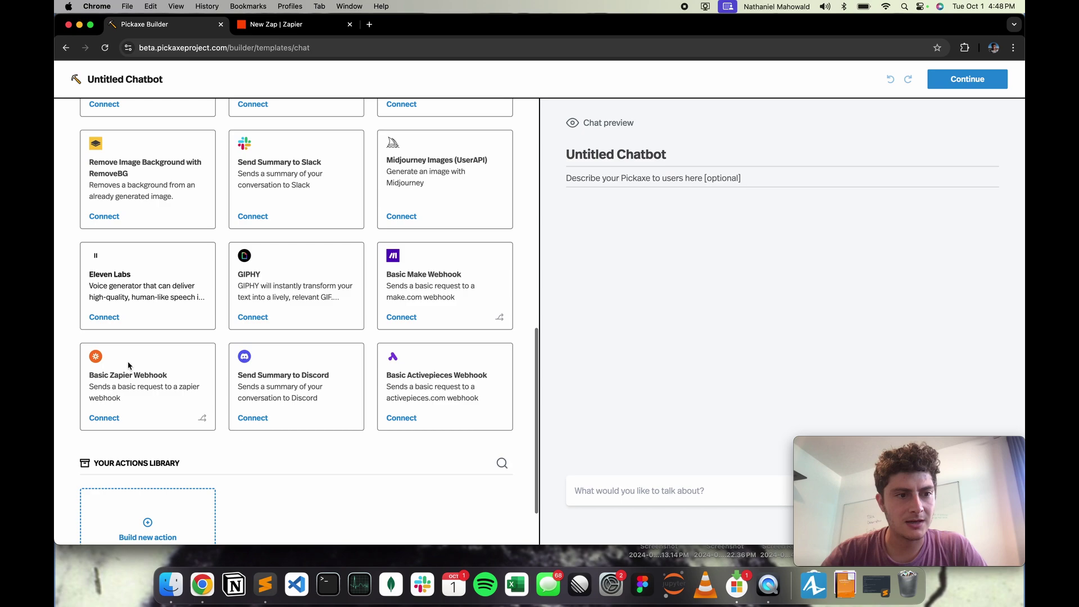
left_click(104, 418)
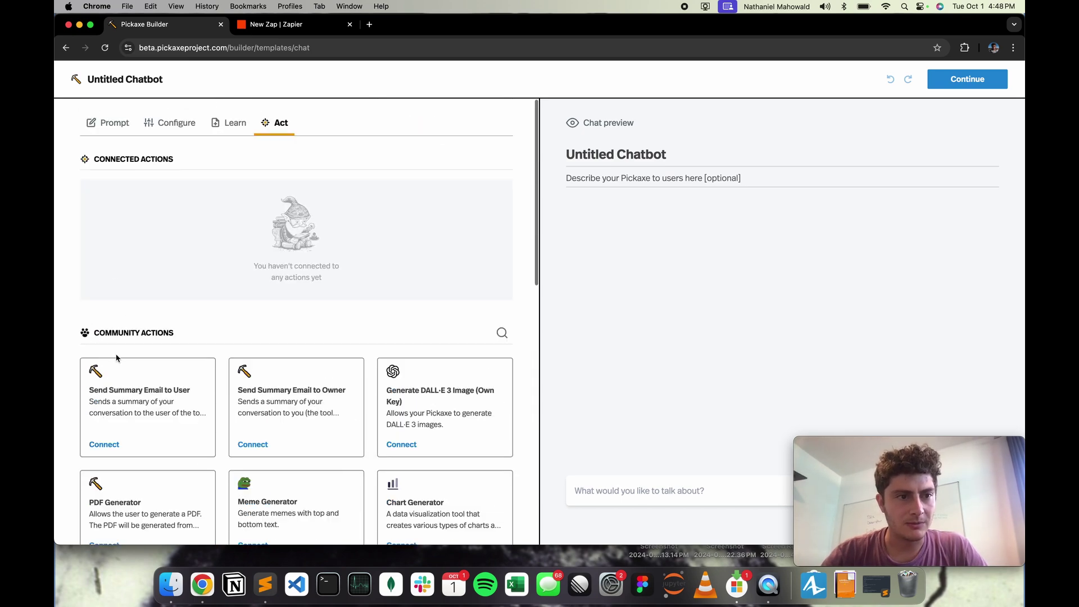
scroll(140, 338, "down", 10)
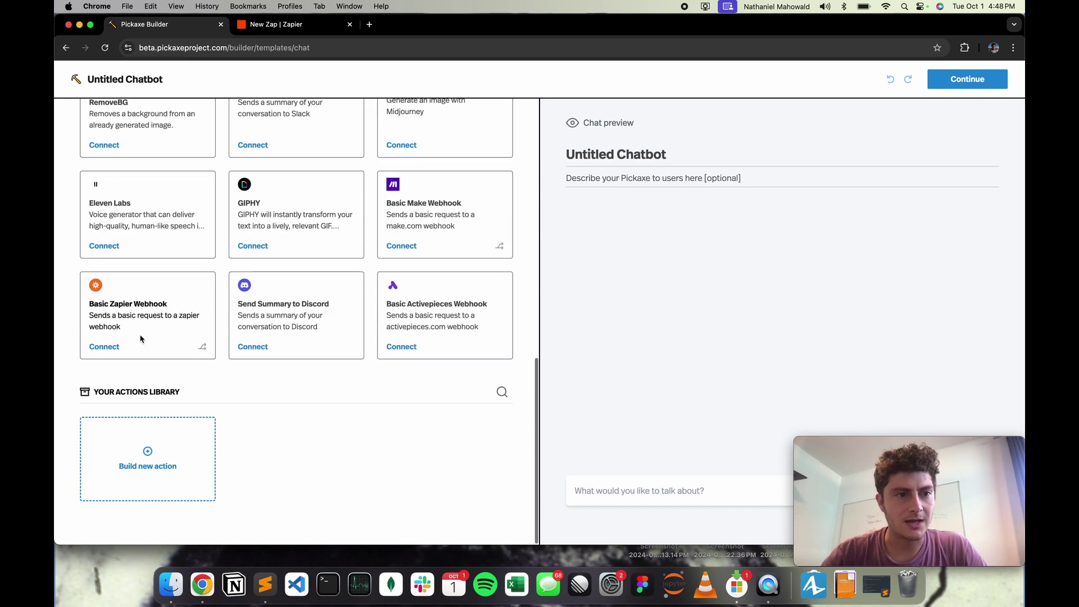
left_click(104, 347)
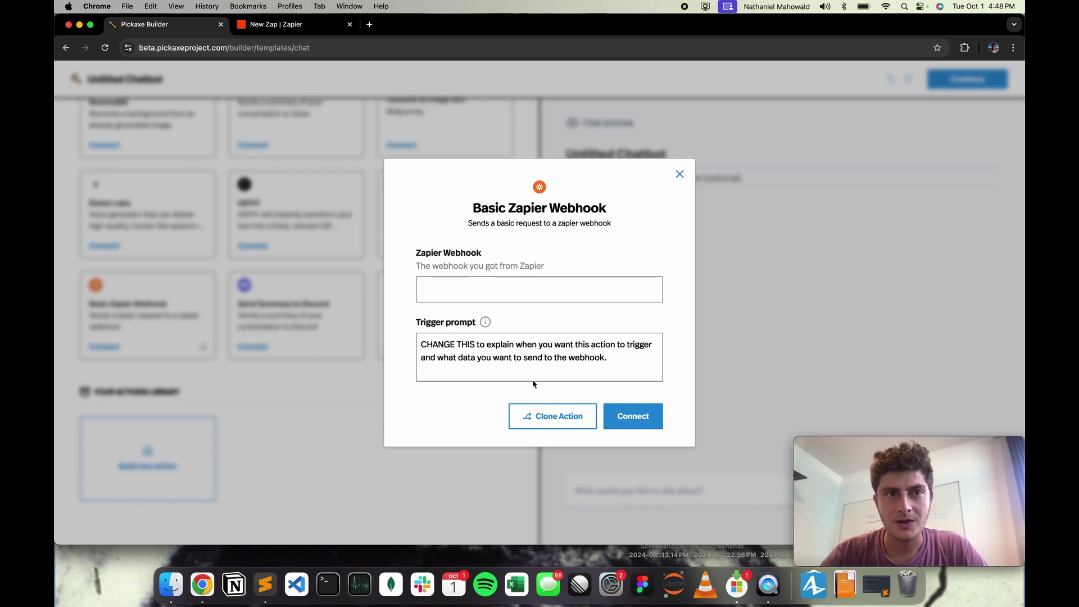
Set the new Zap's trigger to Webhooks by Zapier with the Catch Hook event
left_click(277, 26)
left_click(583, 393)
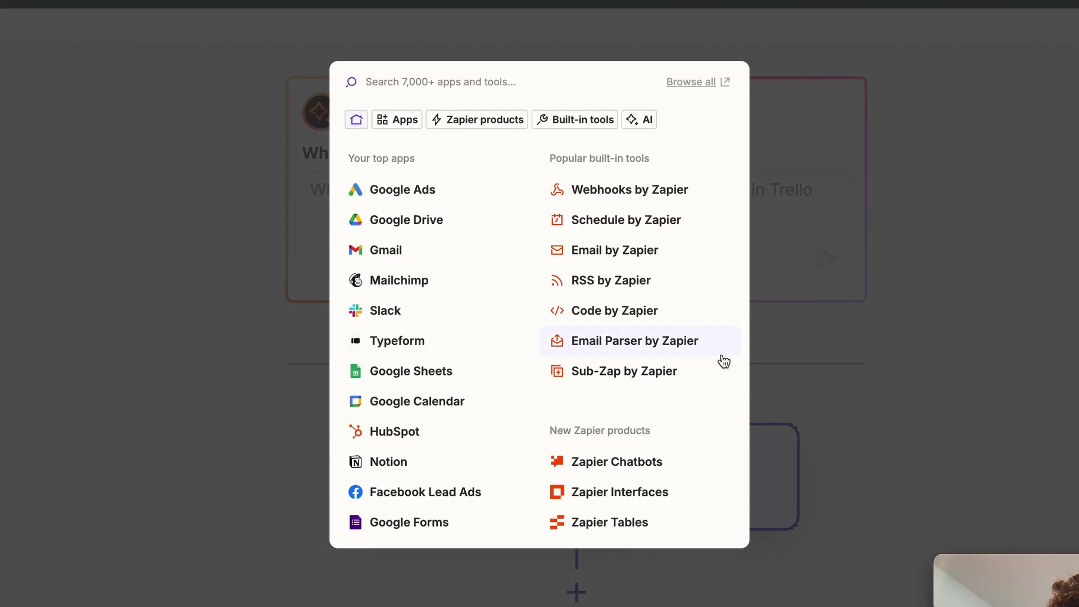
left_click(626, 191)
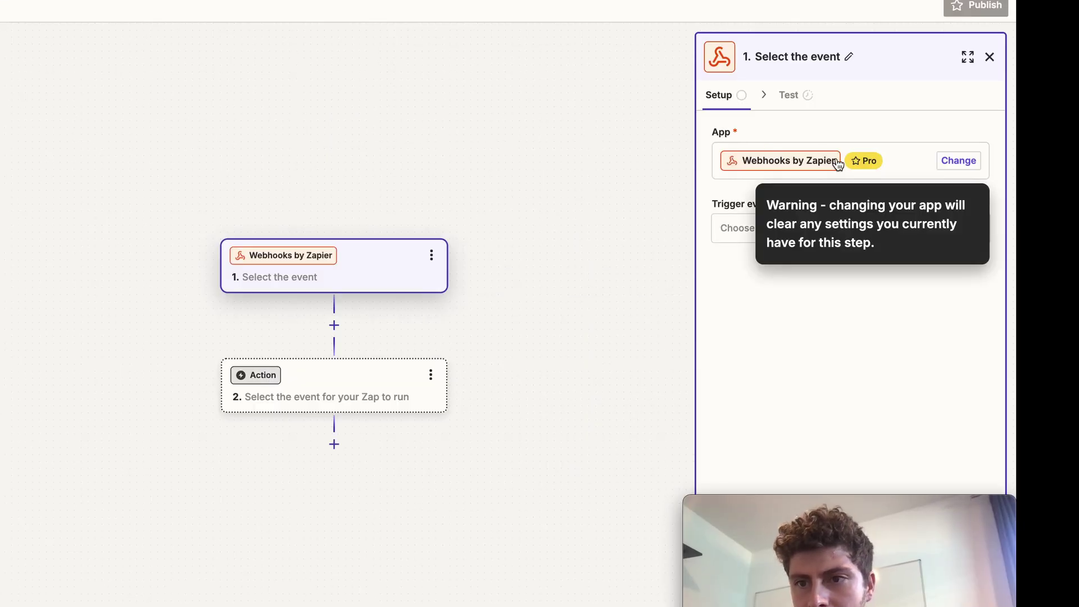
left_click(752, 231)
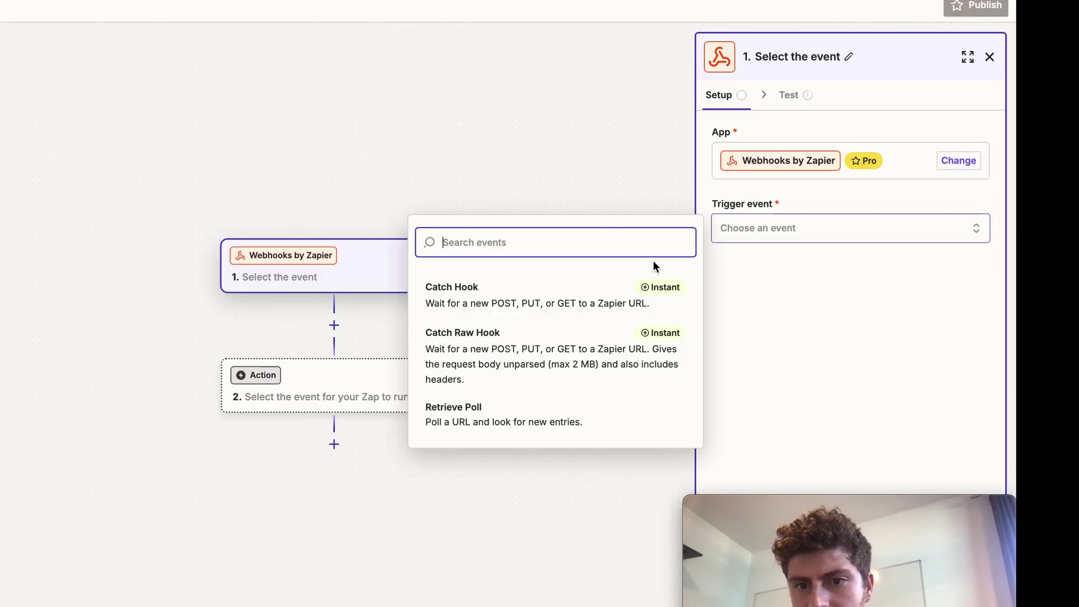
left_click(574, 296)
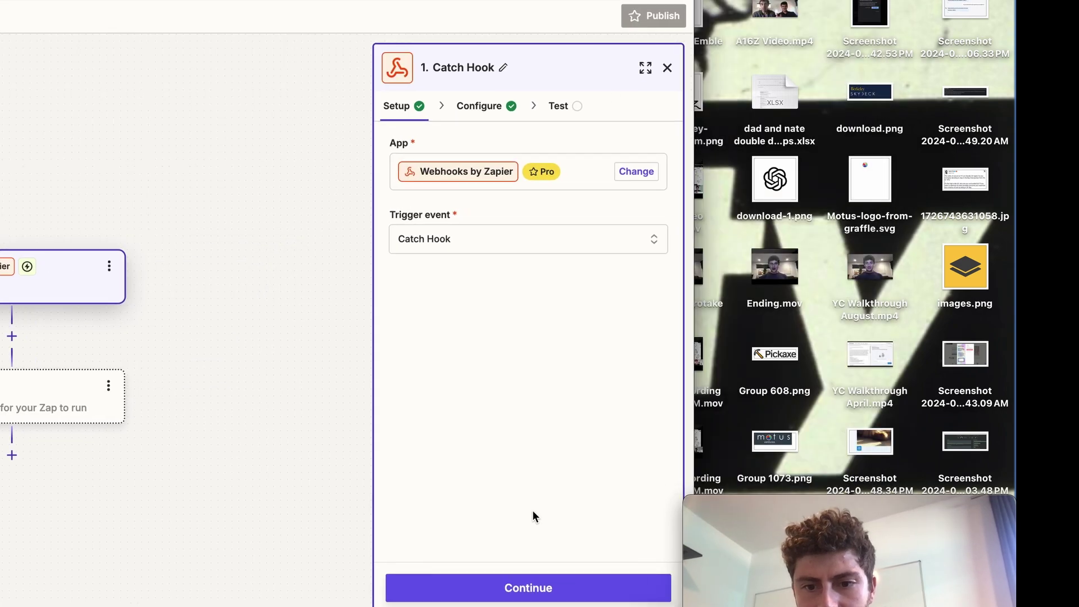
Continue through to the test step and copy the Catch Hook webhook URL
left_click(528, 587)
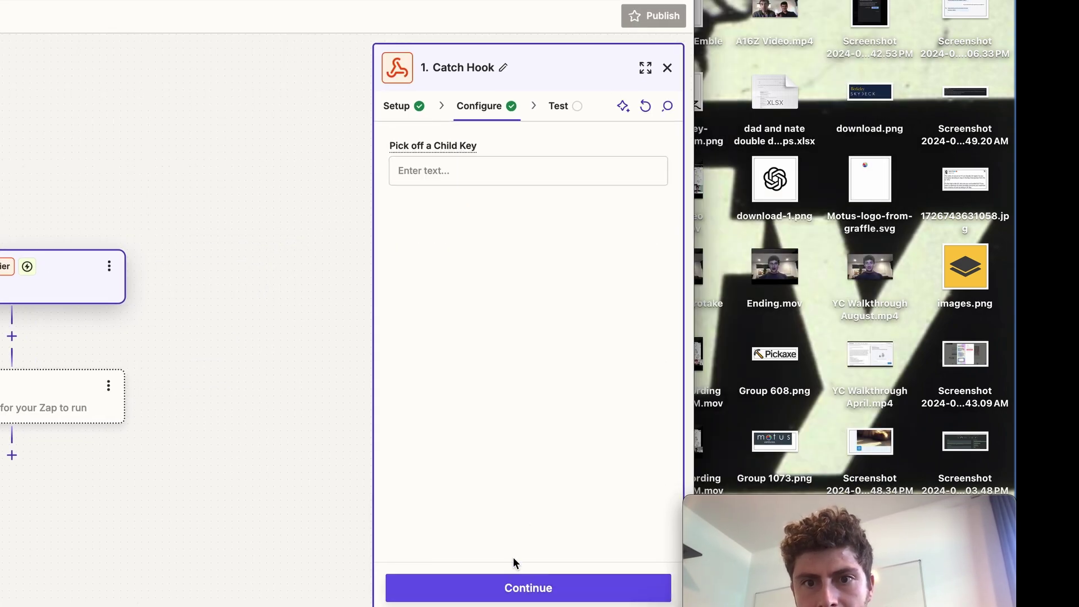
left_click(496, 587)
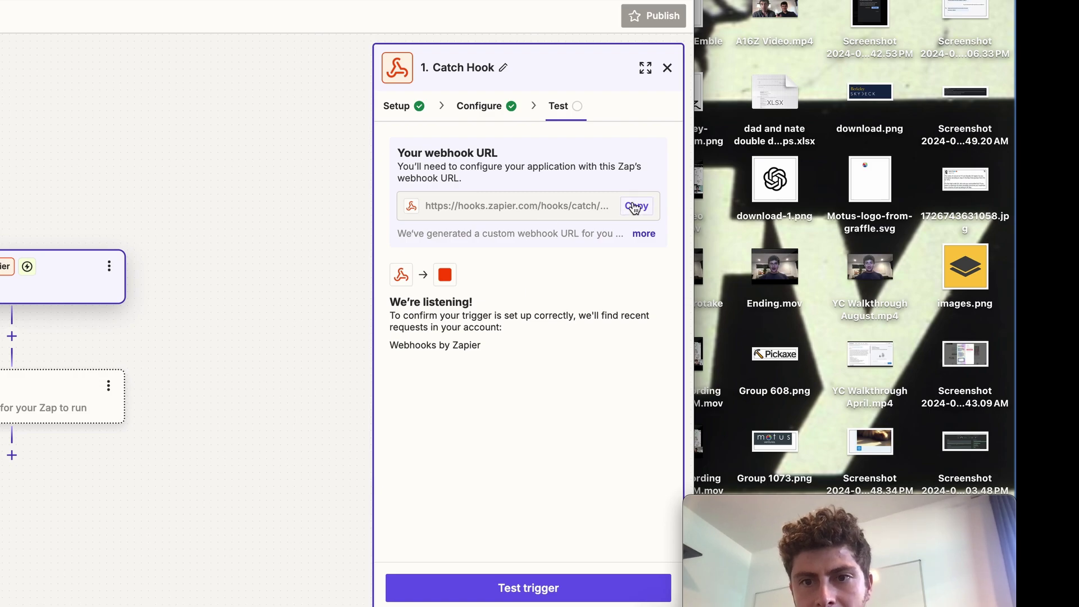
left_click(637, 206)
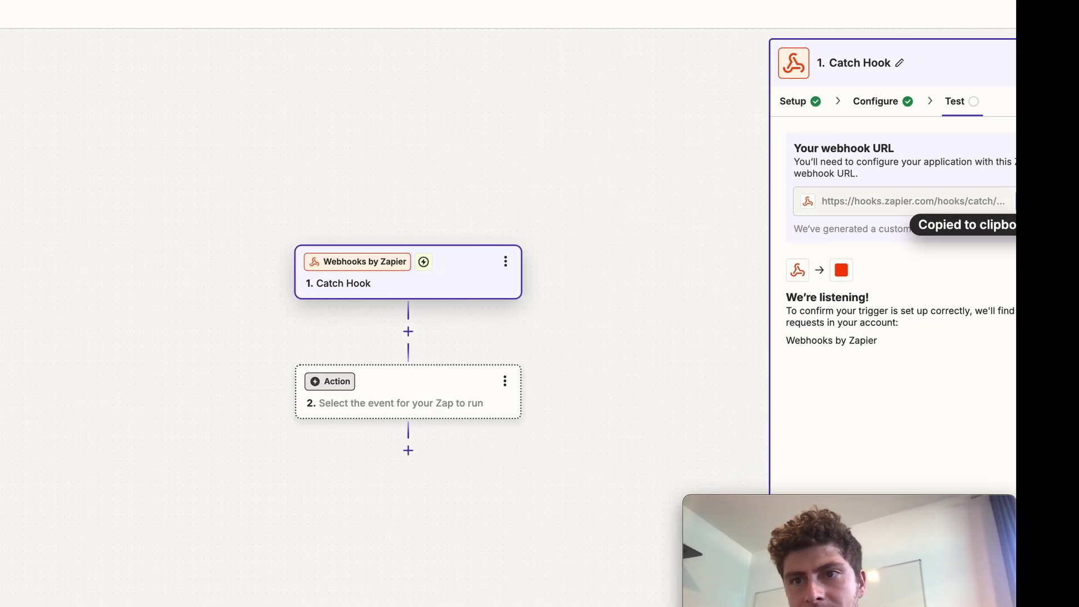
Paste the copied Zapier webhook URL into the Basic Zapier Webhook field
left_click(124, 3)
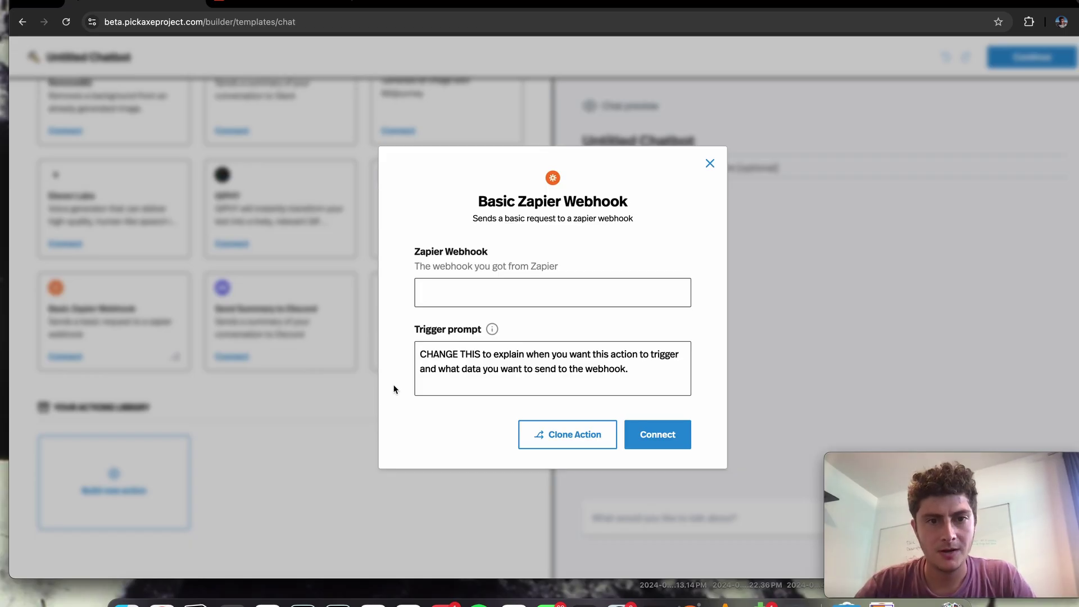
left_click(435, 291)
key("super+v")
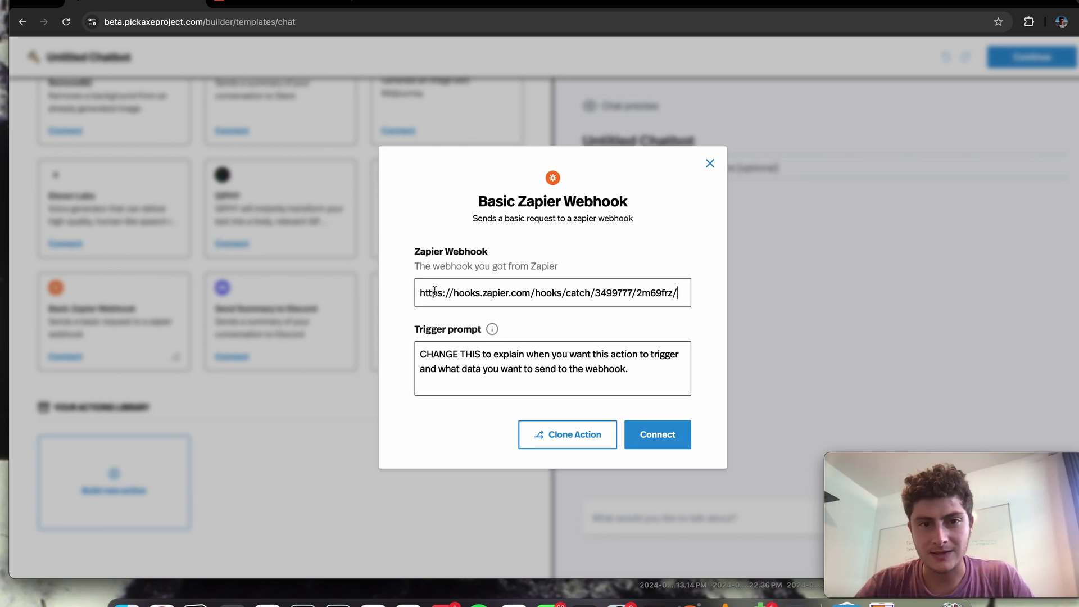
Replace the trigger prompt with asking buyers their name and sending it through the webhook, then connect
left_click(548, 377)
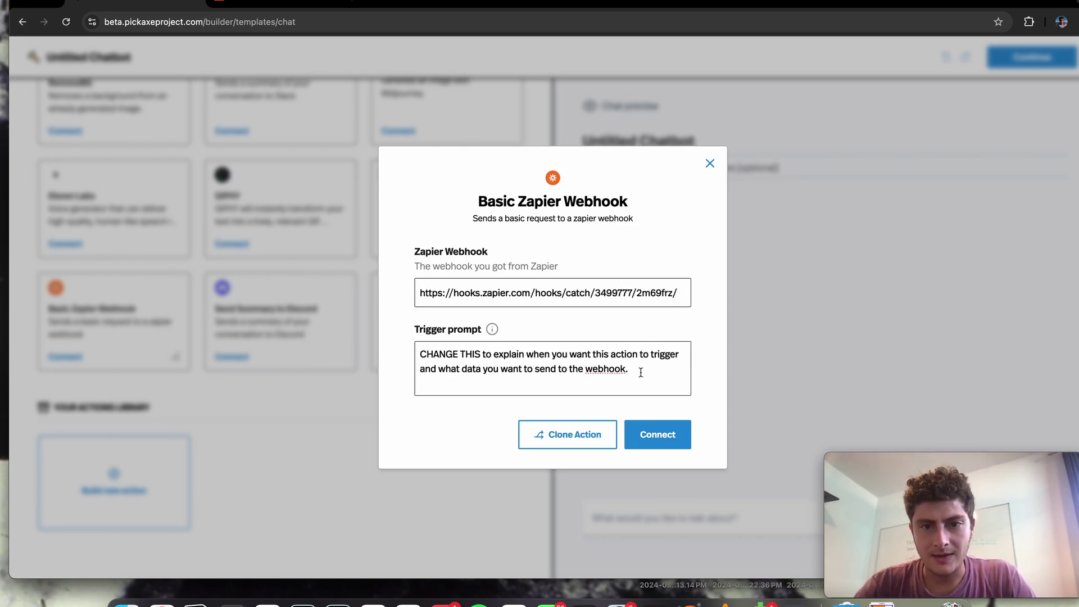
left_click_drag(641, 372, 400, 349)
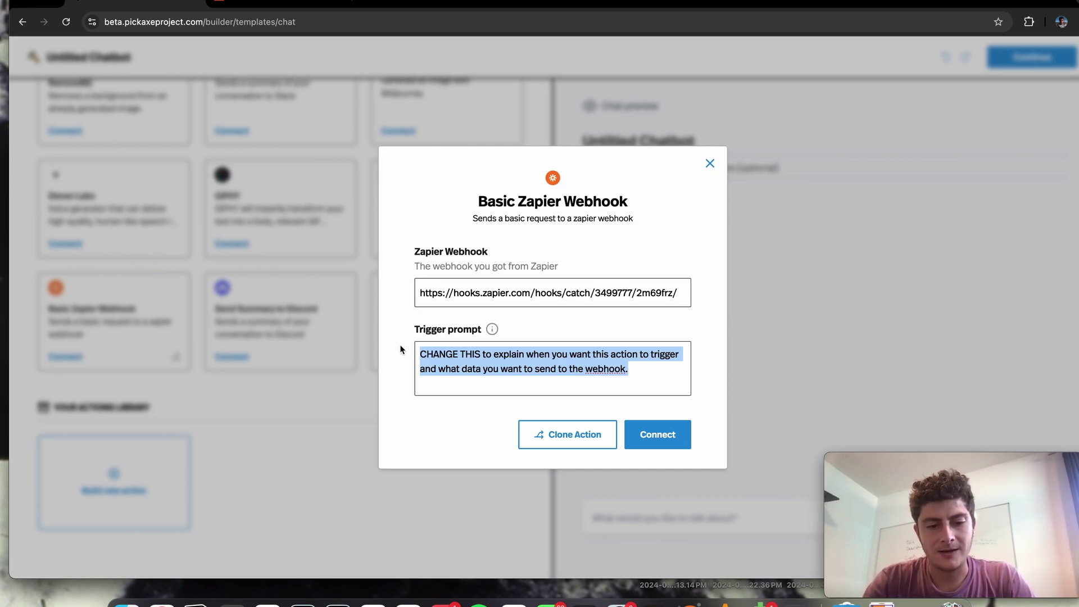
type("When the user ")
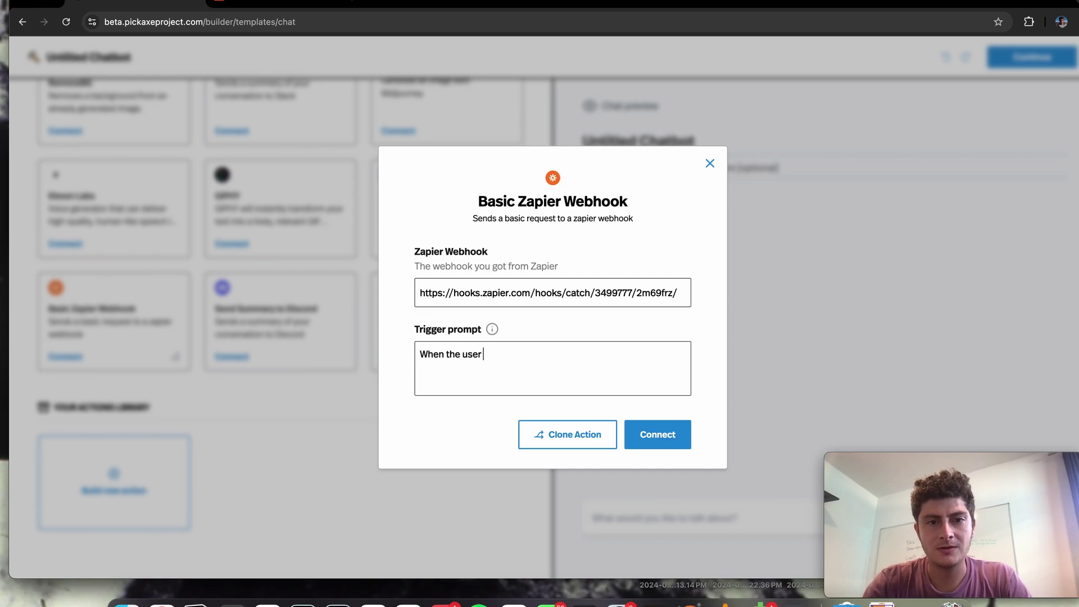
type("says they wan")
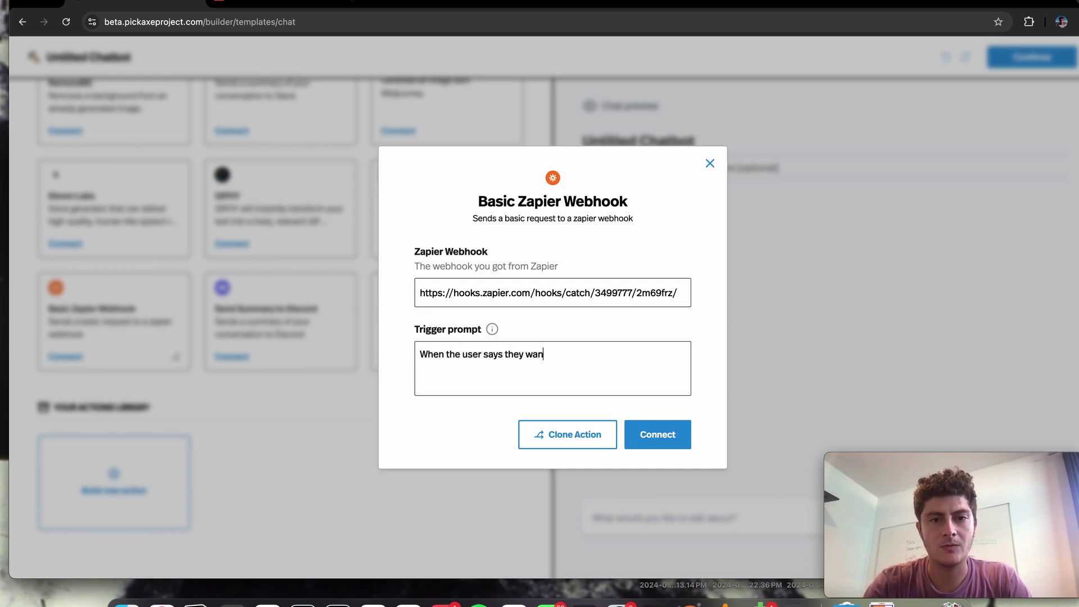
type("t to buy something")
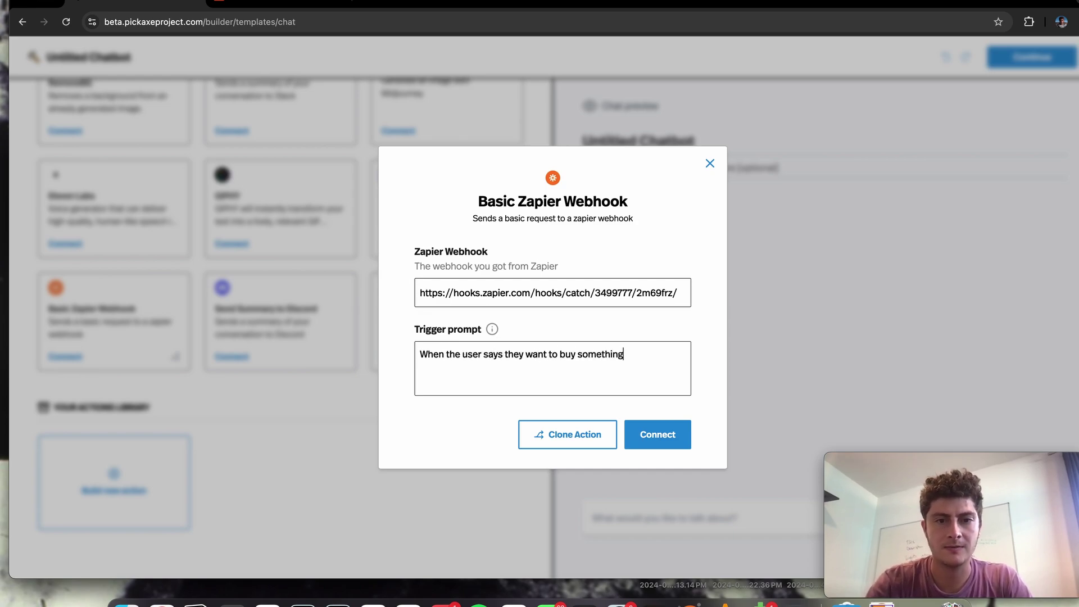
type(", ask them ")
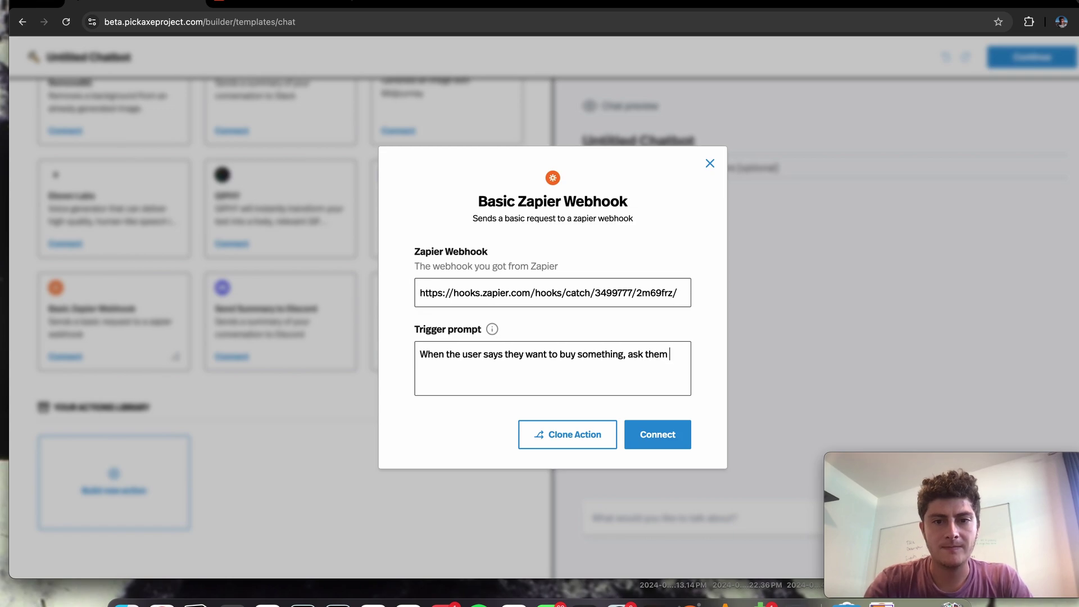
type("for their name")
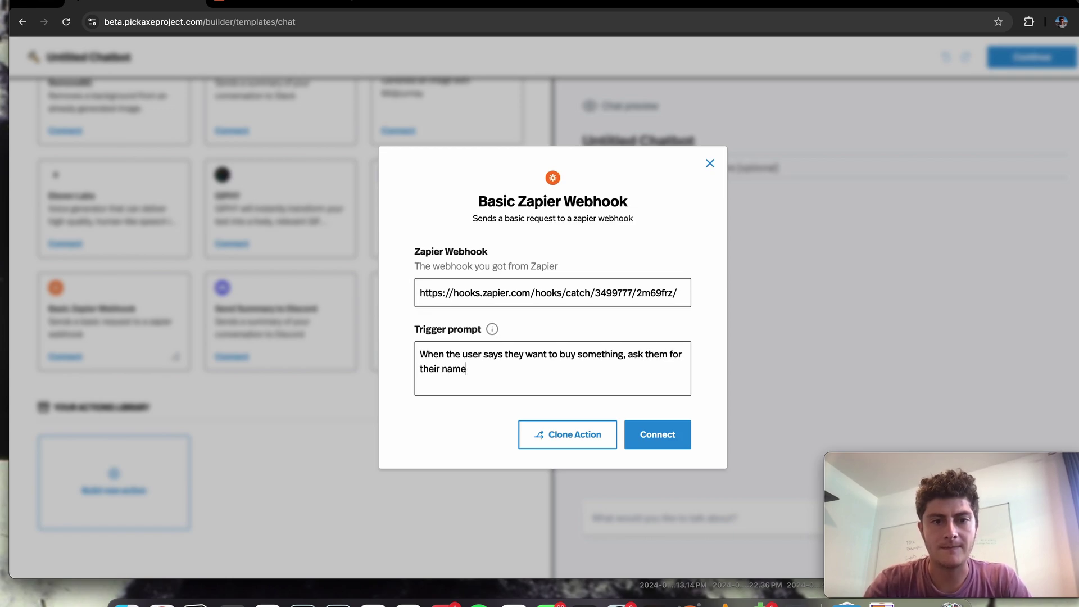
type(". Then send t")
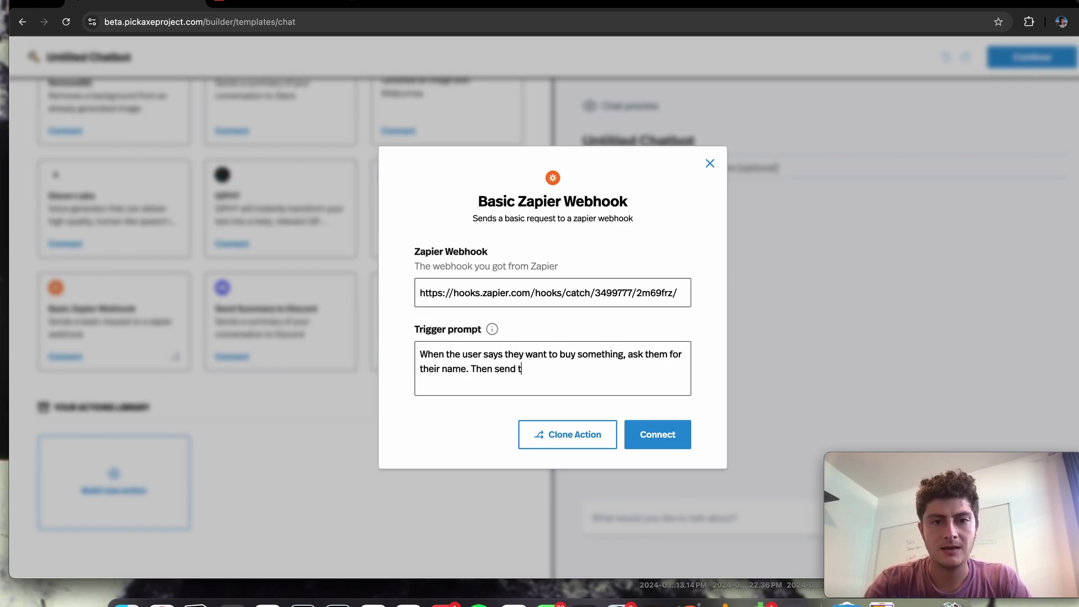
type("hat name th")
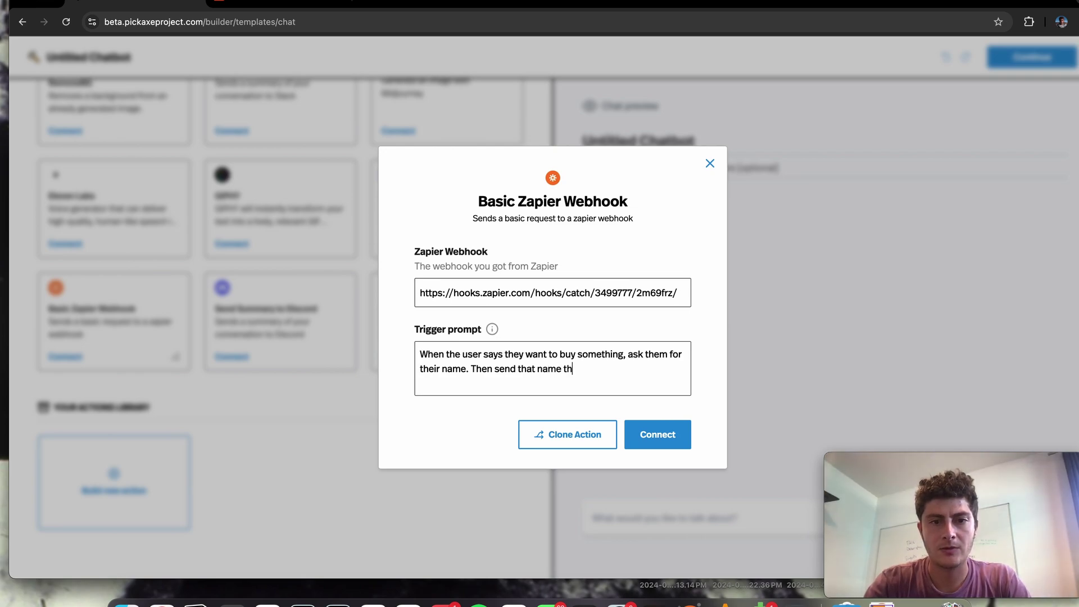
type("rough this web")
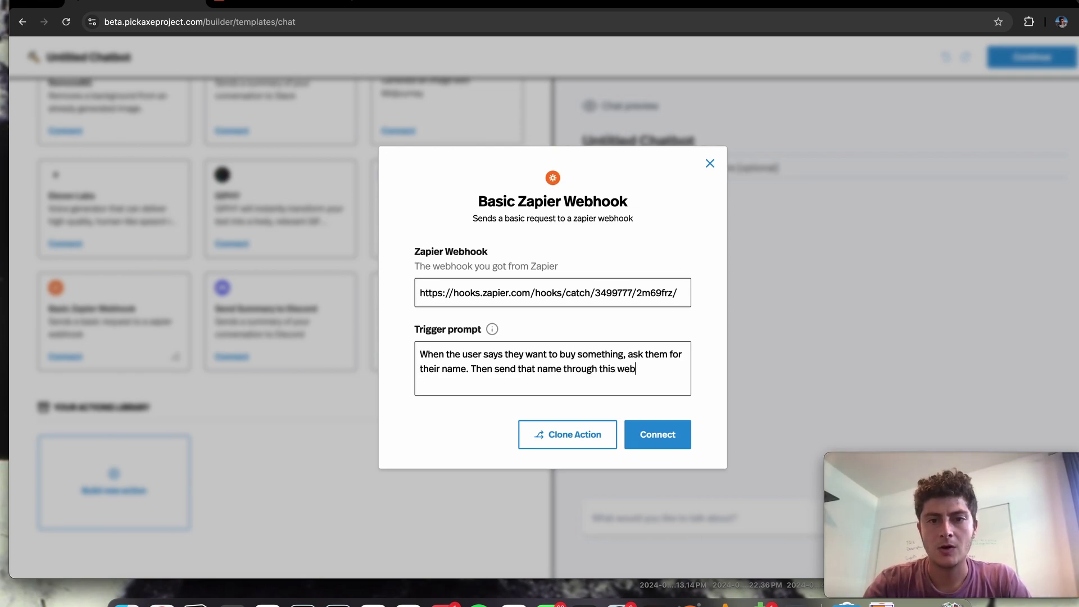
type("hook.")
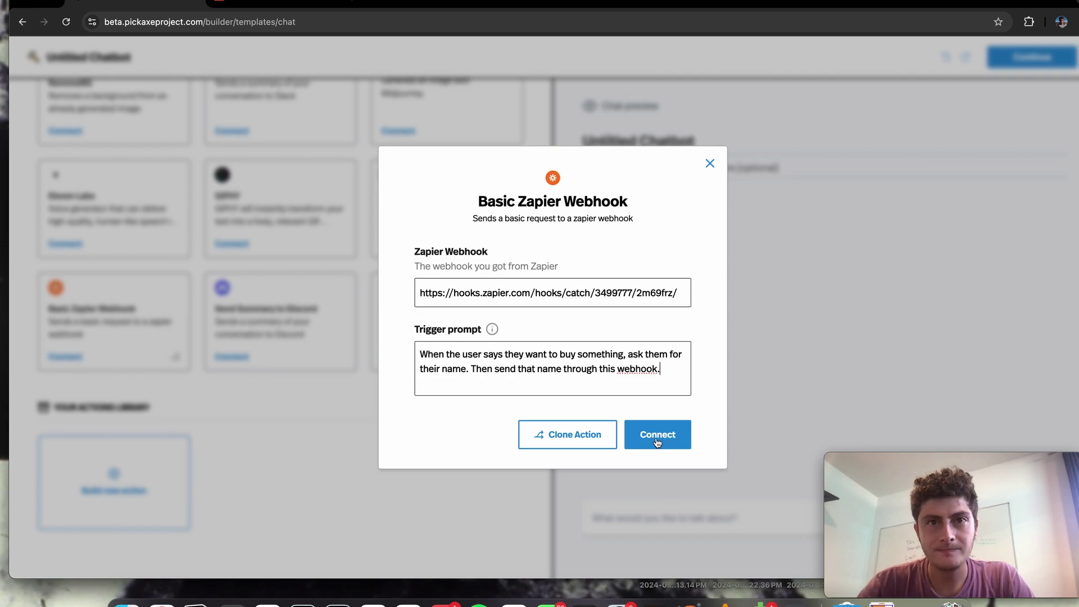
left_click(657, 442)
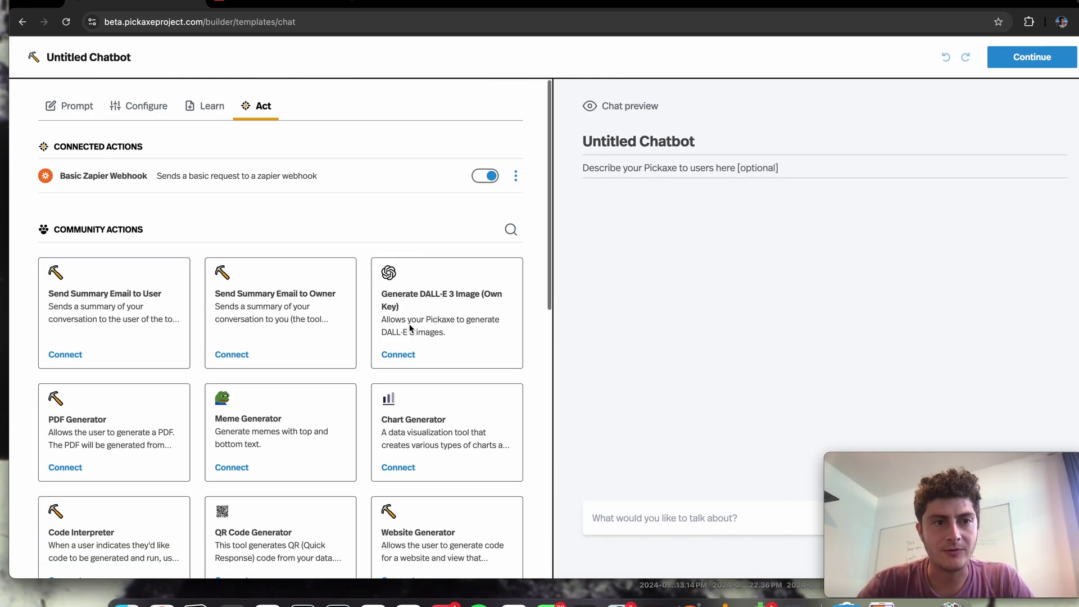
Send 'Hello!' and 'What color is the sky?' to the test chatbot
left_click(614, 514)
type("H")
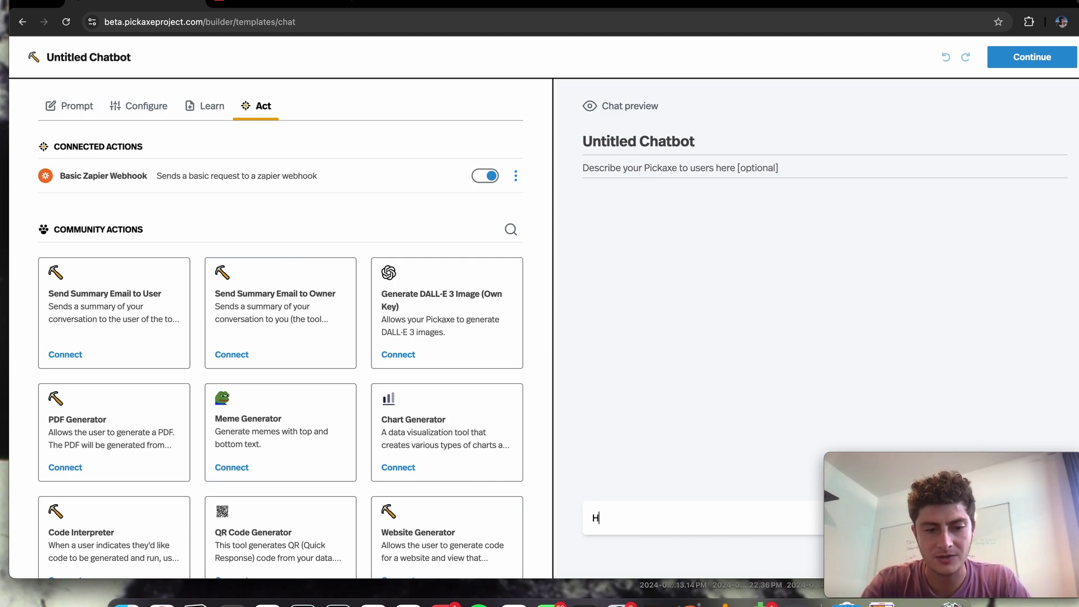
type("ello!")
key("Return")
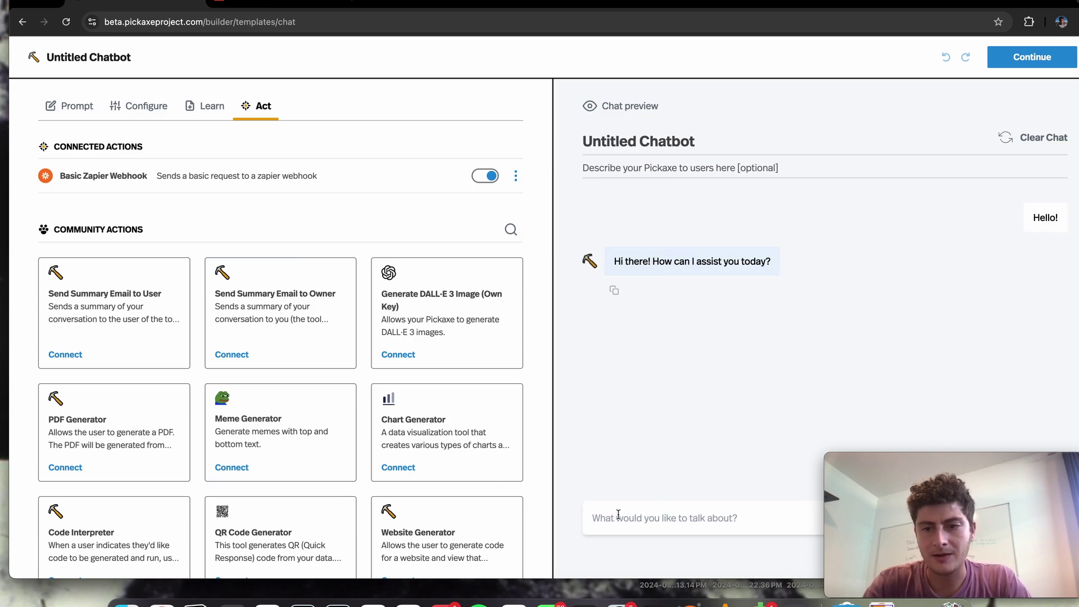
type("W")
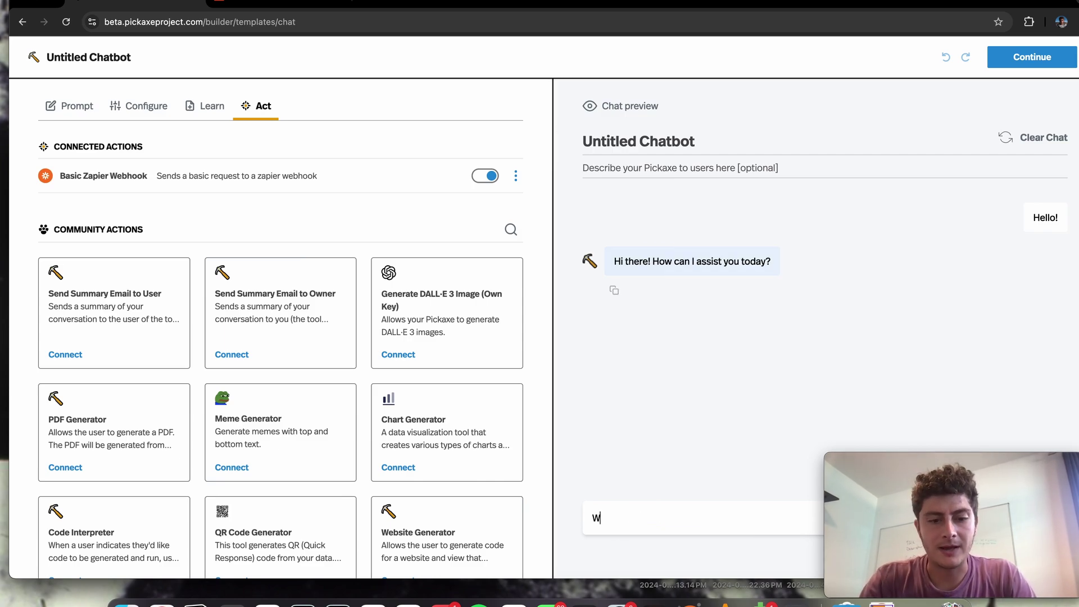
type("hat color is th")
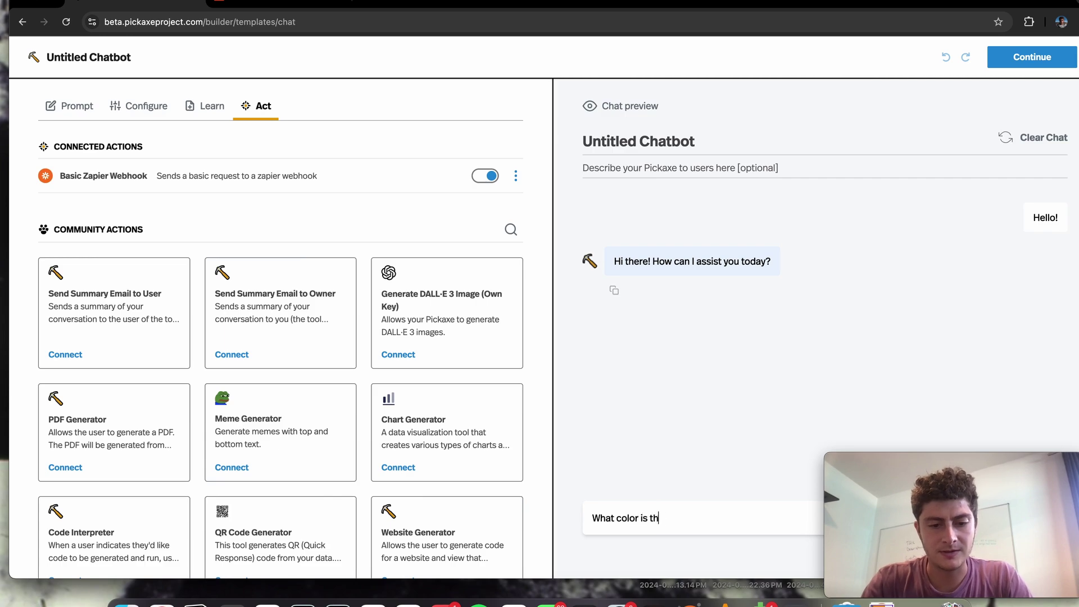
type("e sky?")
key("Return")
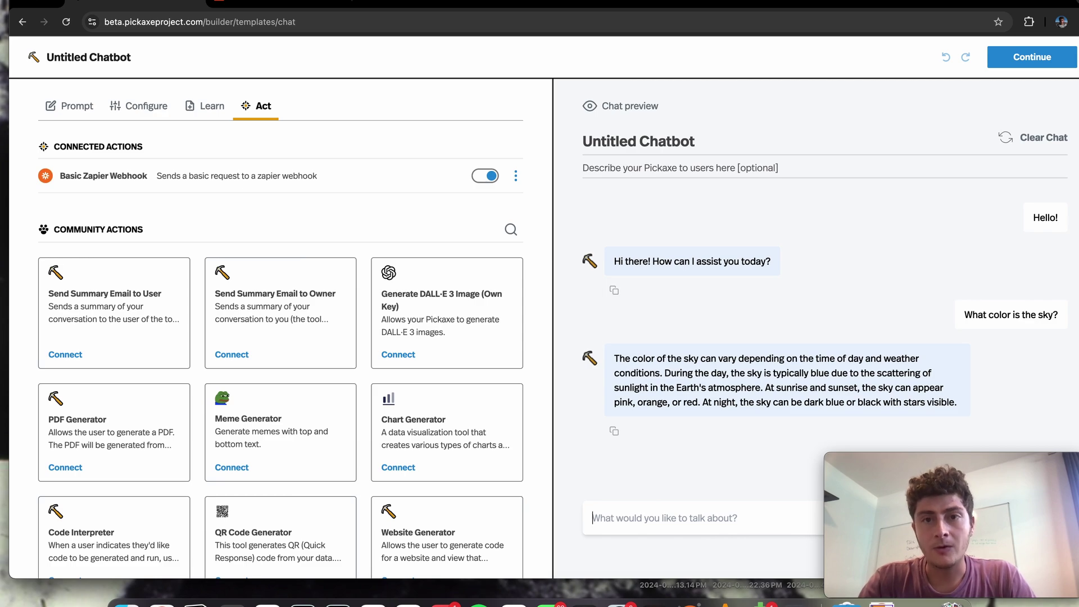
Say 'I would like to buy some socks', then reply with the user's name when asked
type("I")
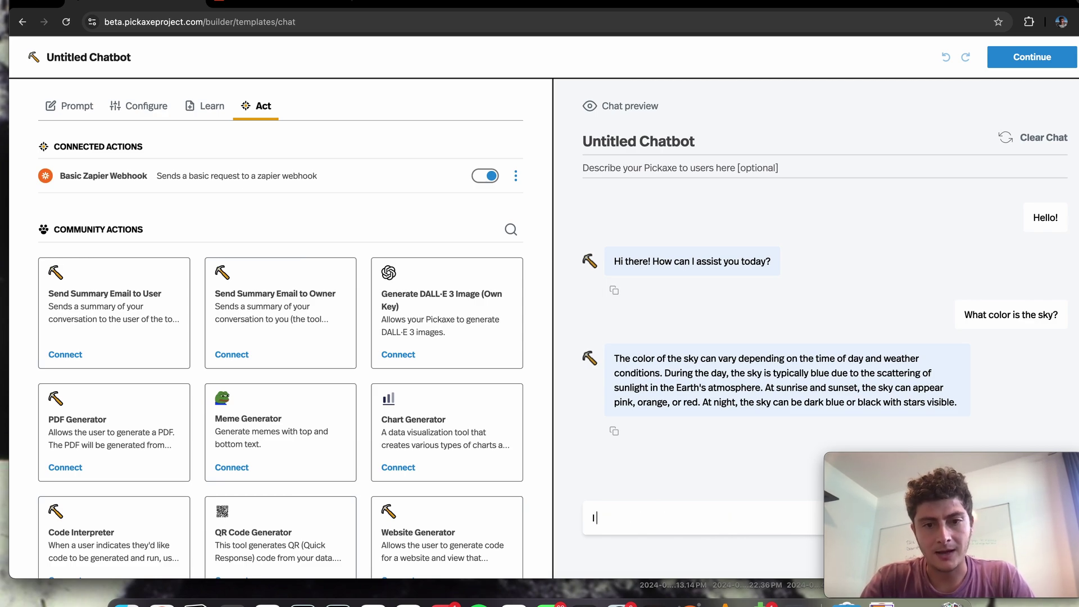
type(" would like to buy some socks")
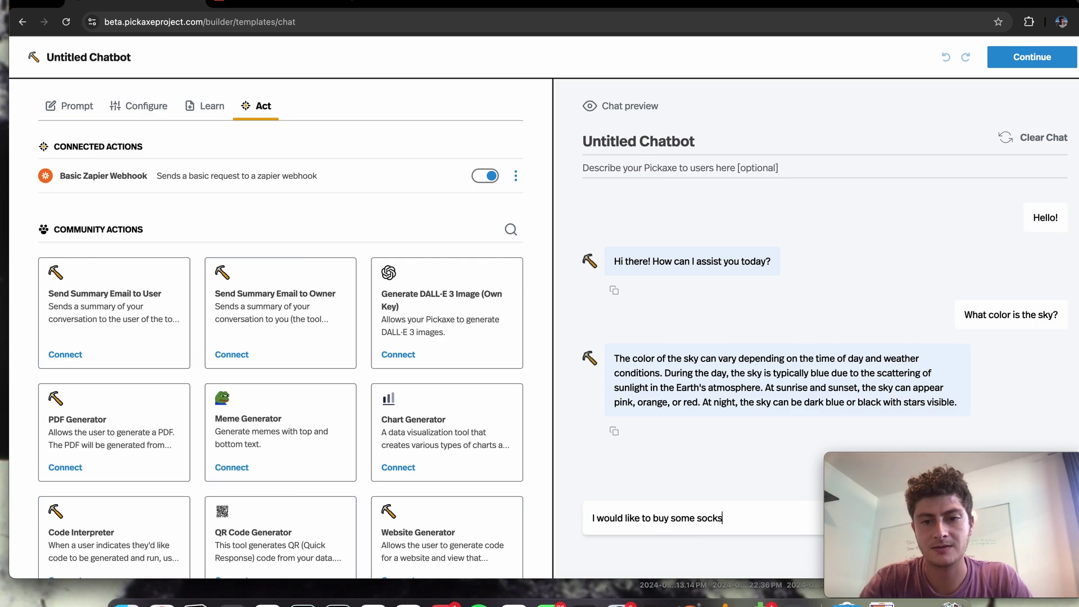
key("Return")
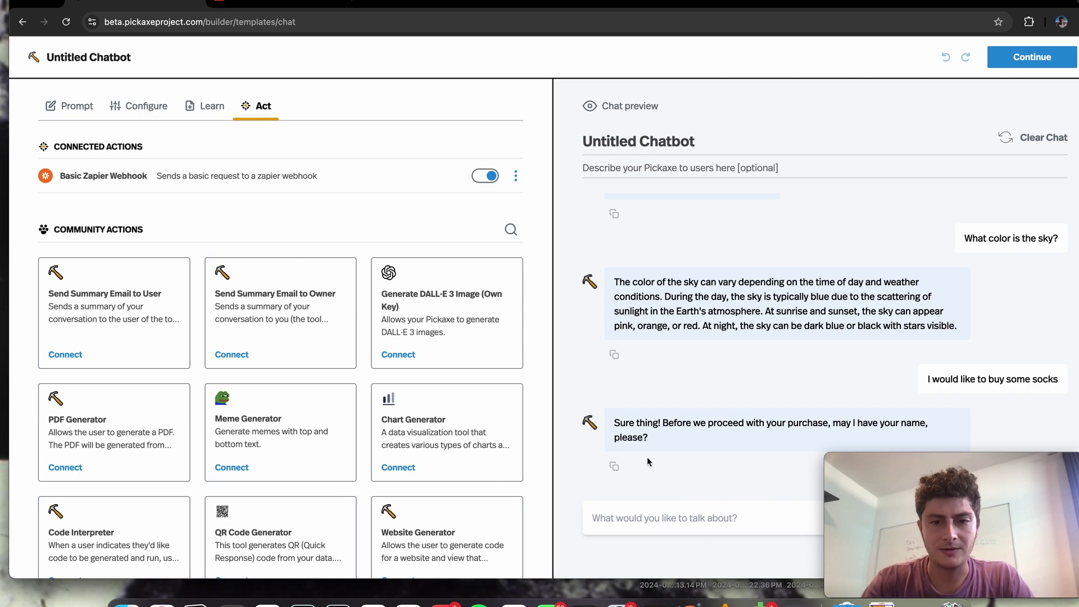
left_click(621, 521)
type("I am Nath")
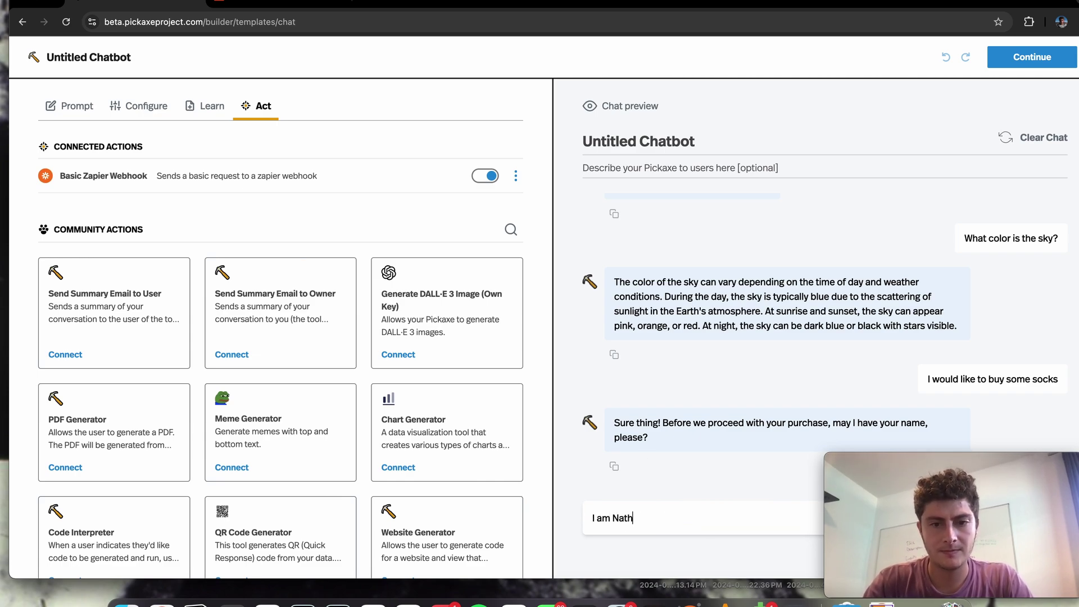
type("aniel, thanks")
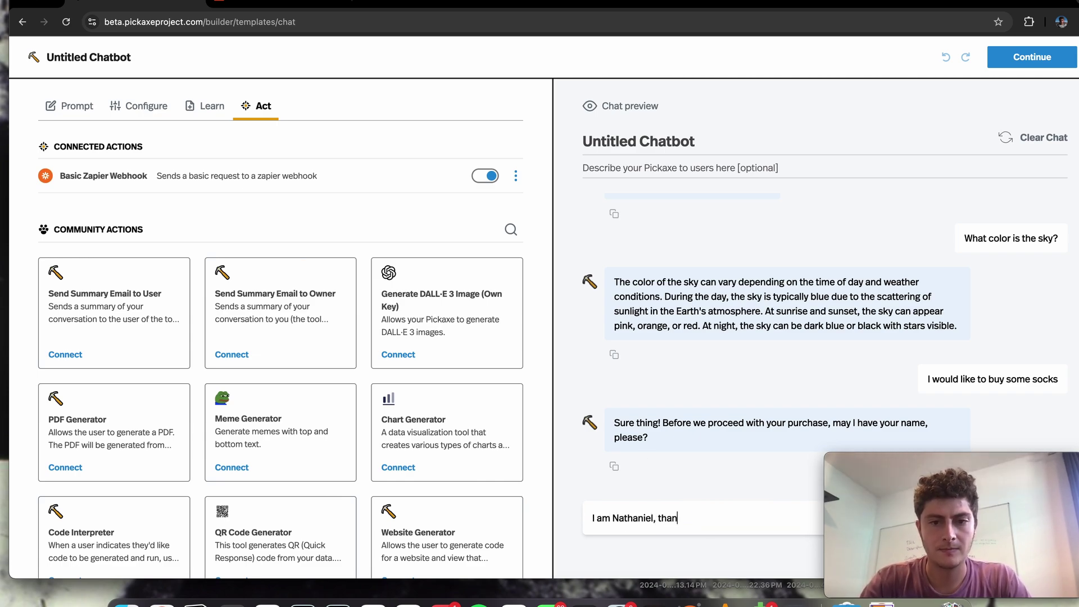
key("Return")
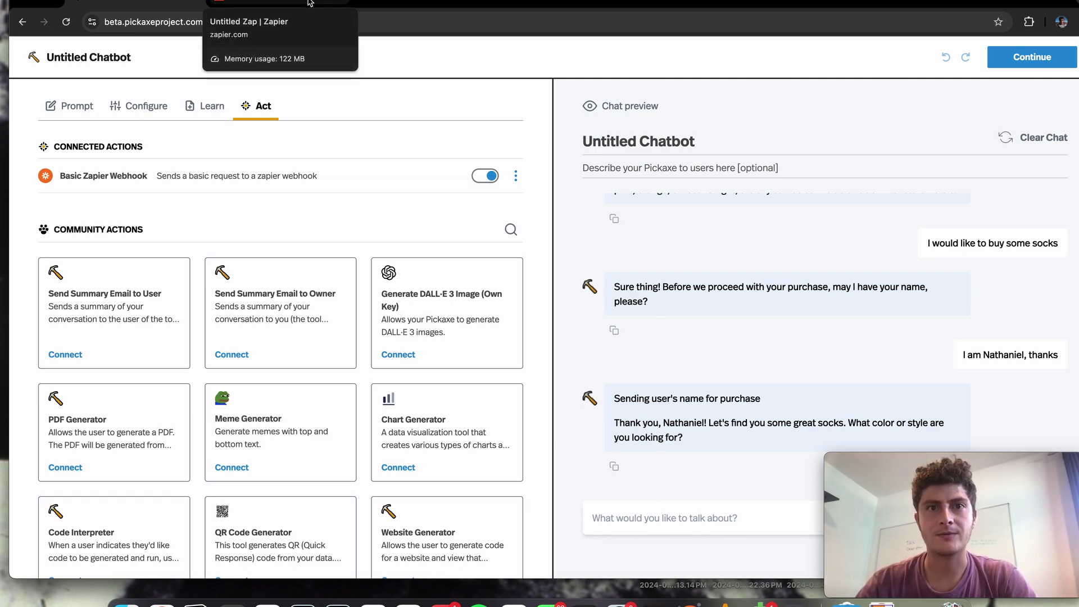
Run the Catch Hook trigger test in the Zap editor and view request A's data
left_click(308, 3)
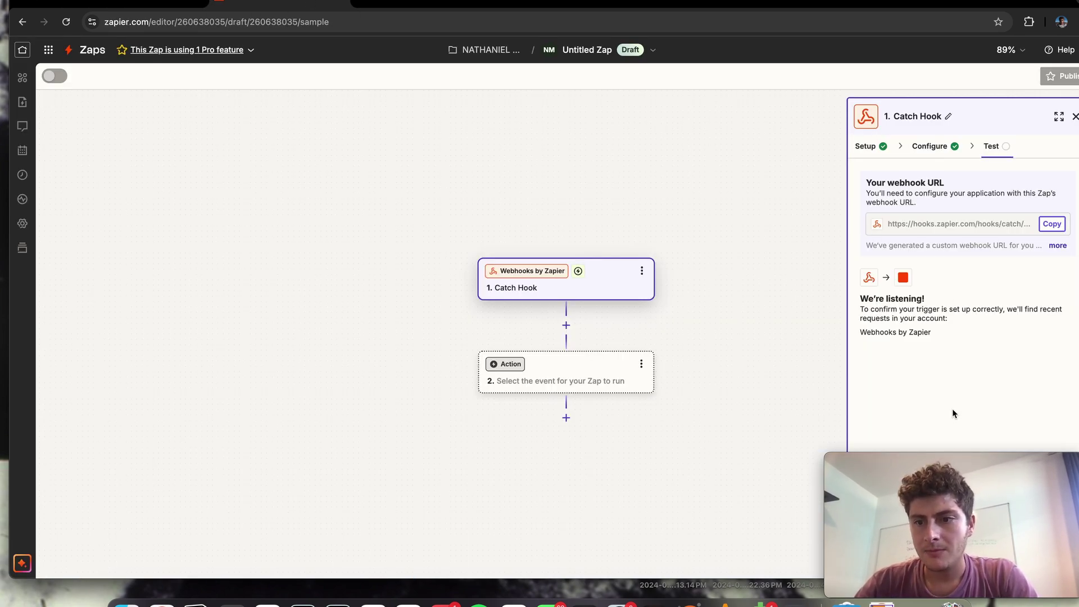
left_click_drag(957, 5, 709, 7)
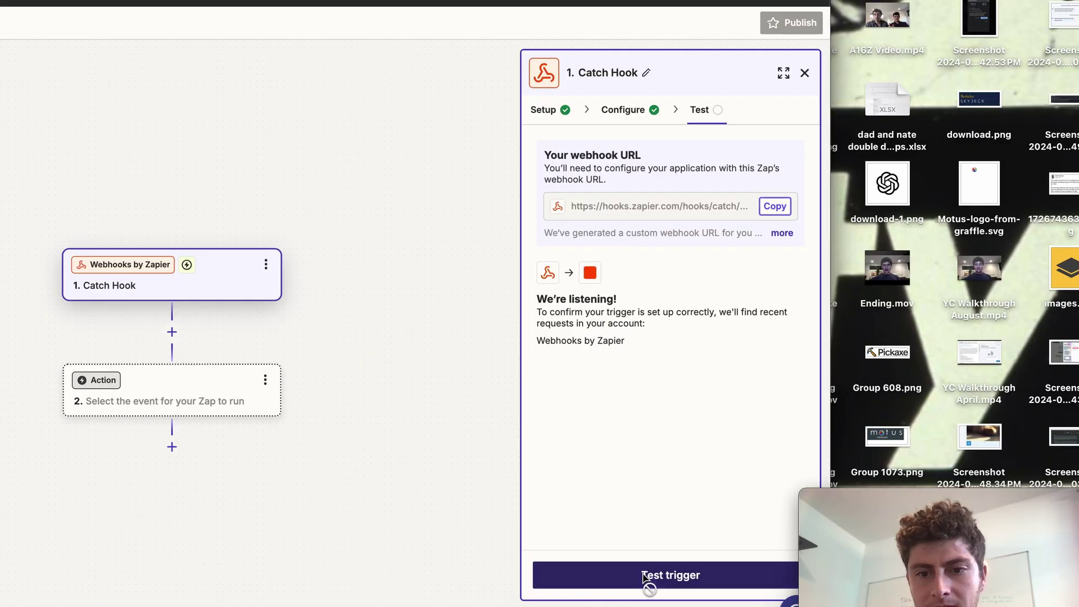
left_click(701, 523)
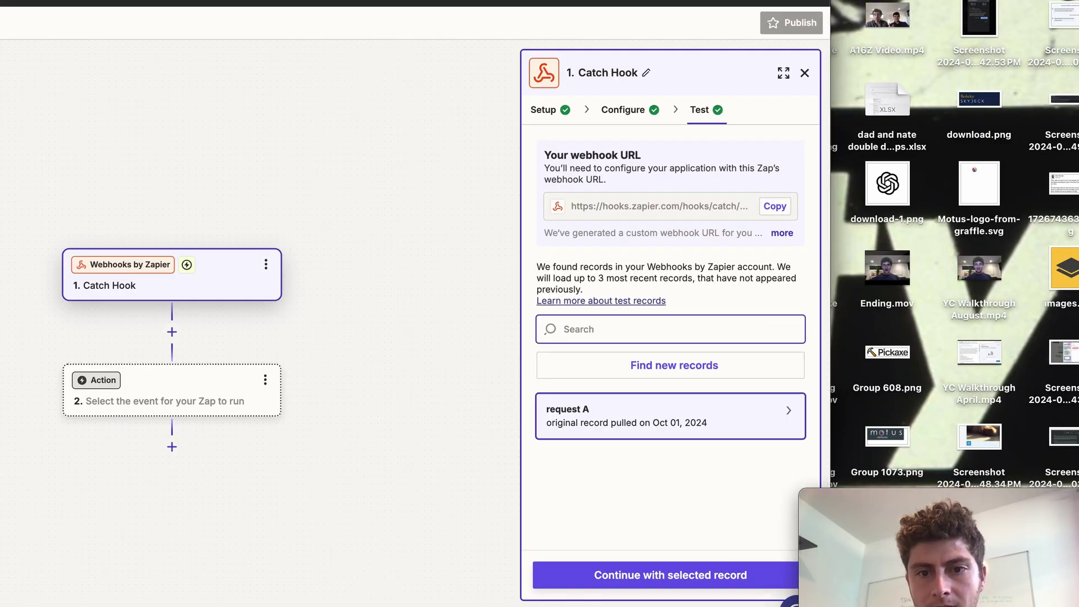
mouse_move(699, 410)
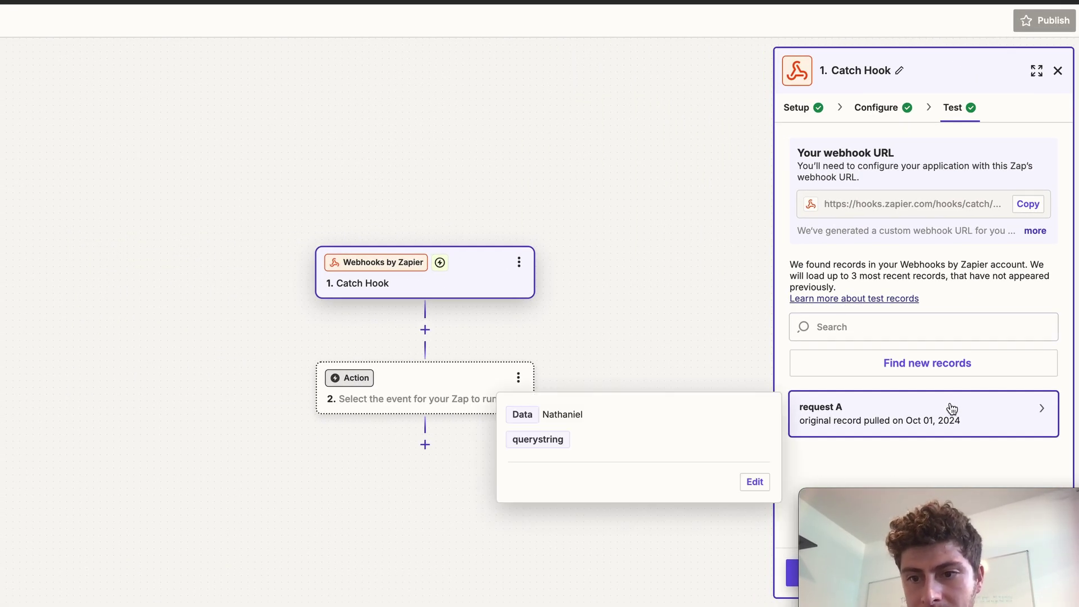